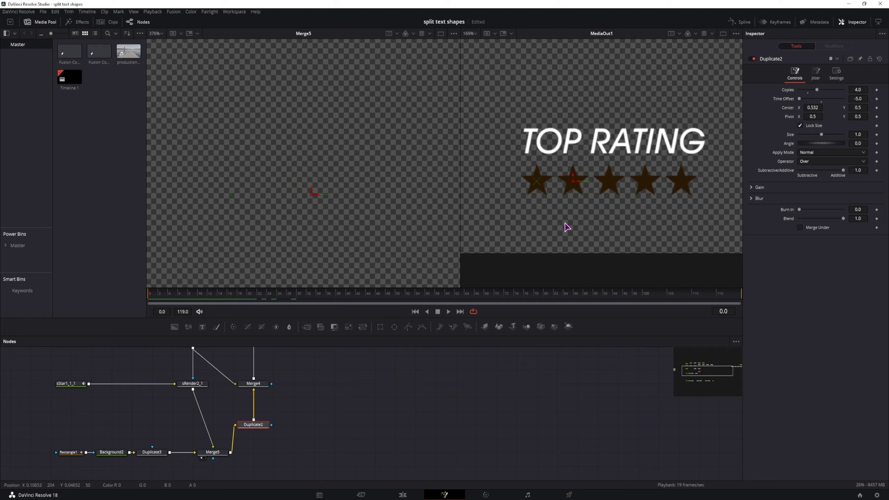
- Switch to the Edit page and set the rating title's Star Copies to 4
key(shift+4)
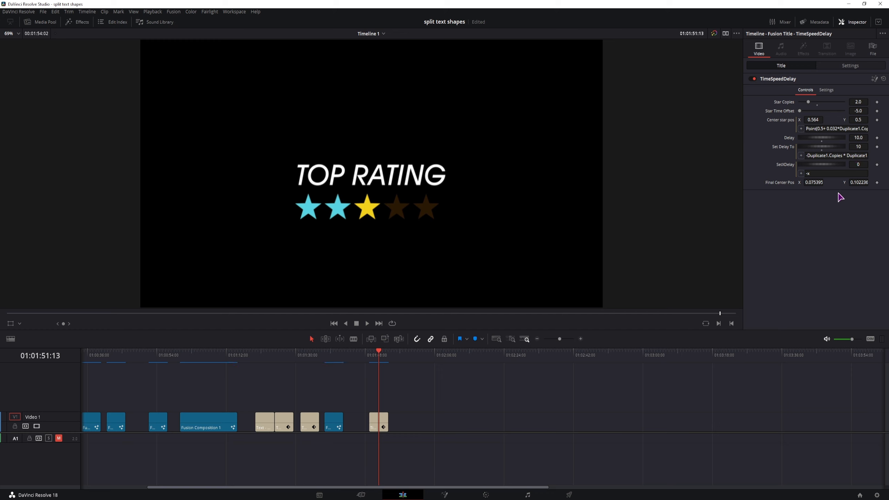
click(854, 101)
click(818, 105)
click(377, 355)
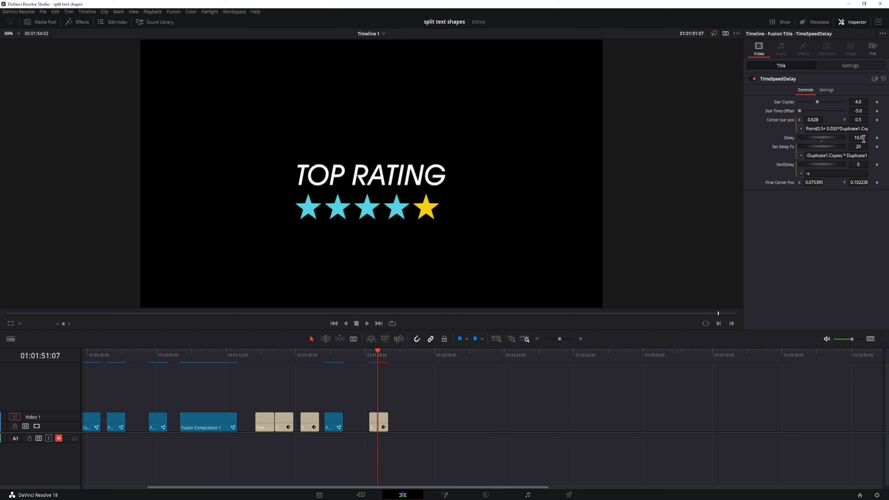
- Step frame by frame from the start of the rating title to check when the final star appears relative to the others
click(369, 358)
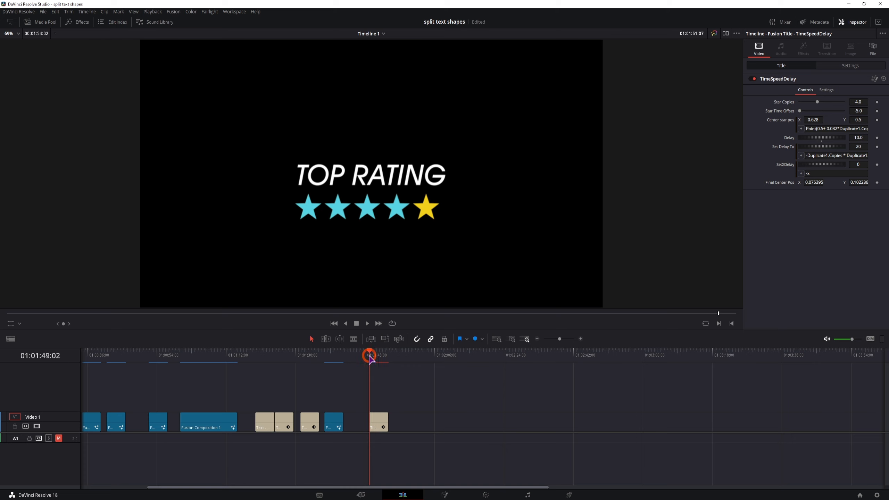
key(Right)
key(Right)
key(Right)
key(Right)
key(Right)
key(Right)
key(Right)
key(Right)
key(Right)
key(Right)
key(Right)
key(Right)
key(Right)
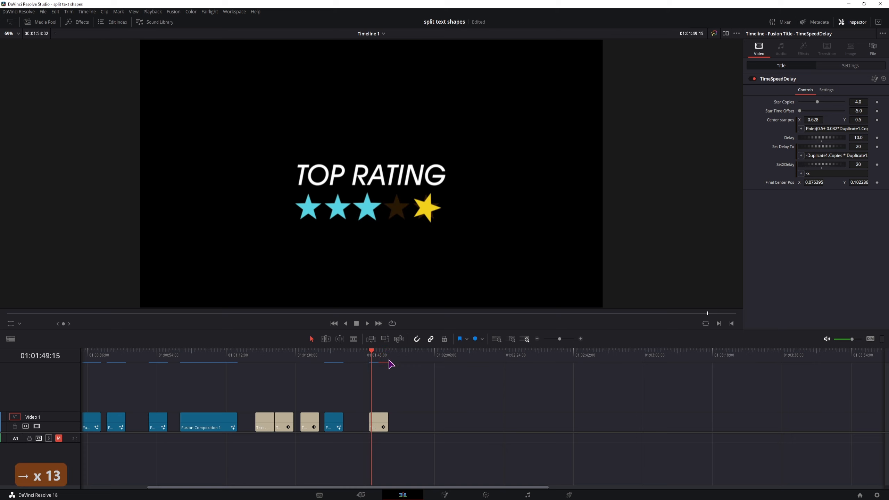
key(Left)
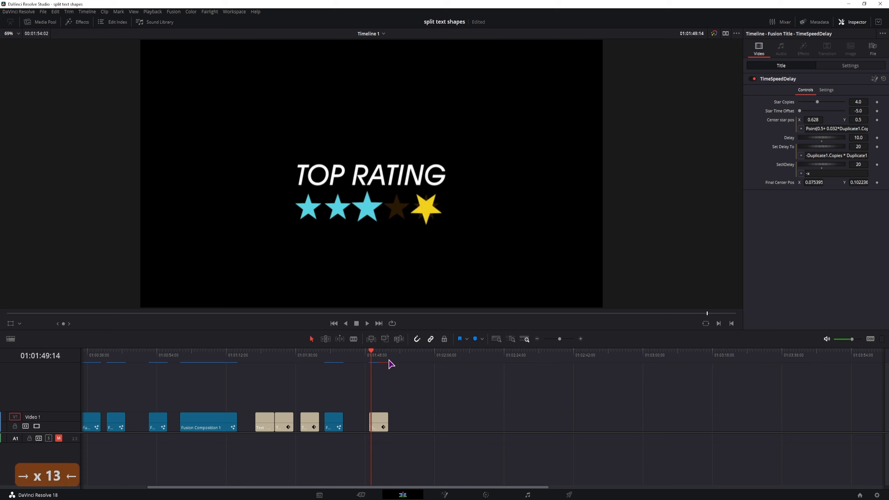
- Set the rating title's Delay to 20 and return the playhead to the title's beginning
double_click(862, 138)
text(20)
click(371, 355)
- Step forward frame by frame through the whole star sequence to check the final star's timing with the new delay
key(Right)
key(Right)
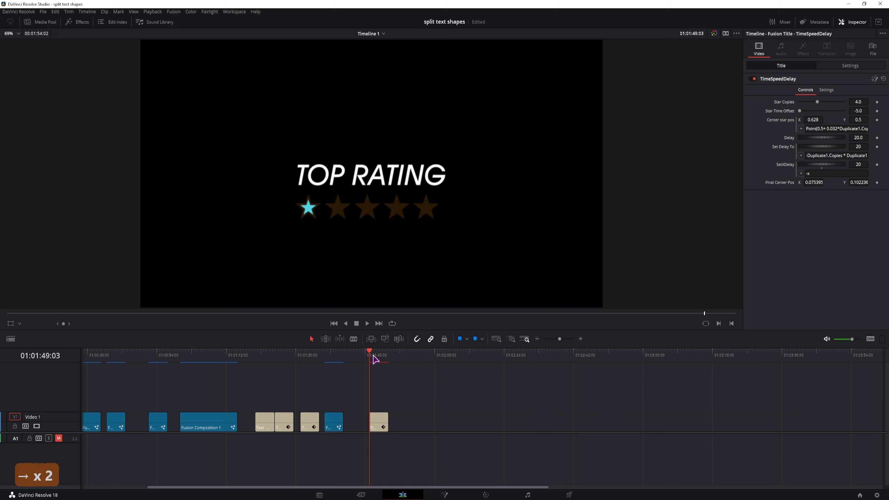
key(Right)
key(Right)
key(Right)
key(Right)
key(Right)
key(Right)
key(Right)
key(Right)
key(Right)
key(Right)
key(Right)
key(Right)
key(Right)
key(Right)
key(Right)
key(Right)
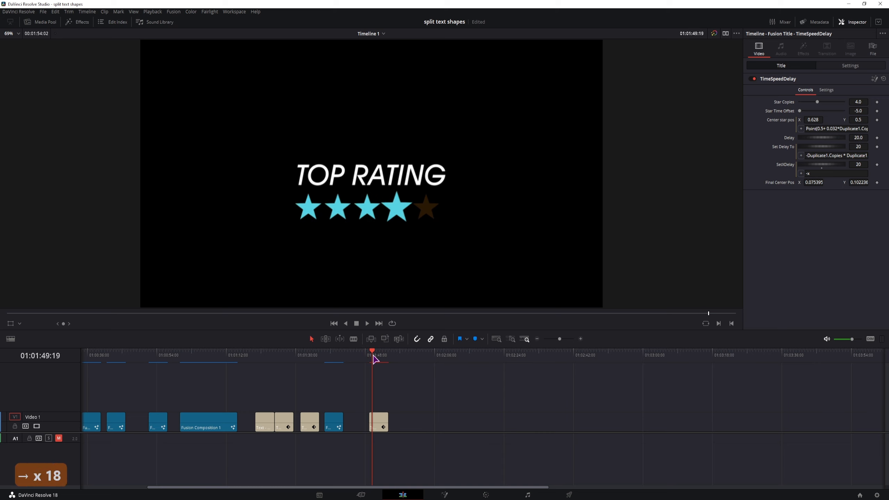
key(Right)
key(Right)
key(Right)
key(Right)
key(Right)
key(Right)
key(Right)
key(Right)
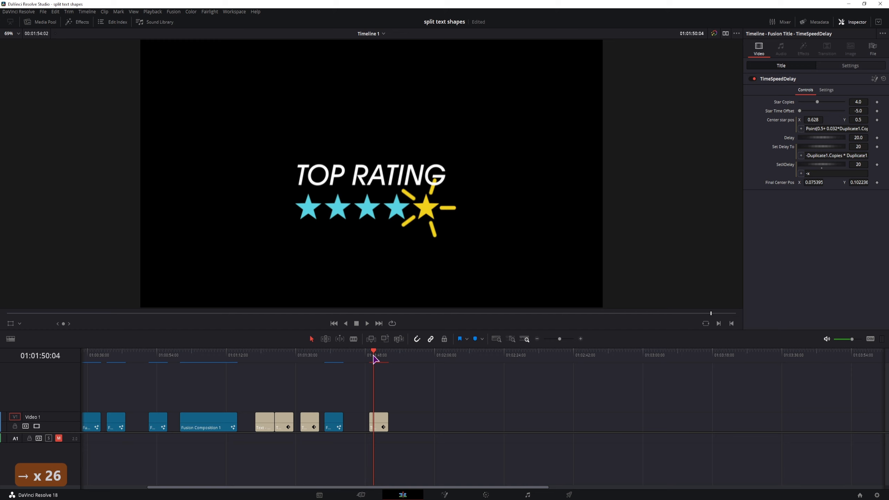
key(Right)
key(Right)
key(Right)
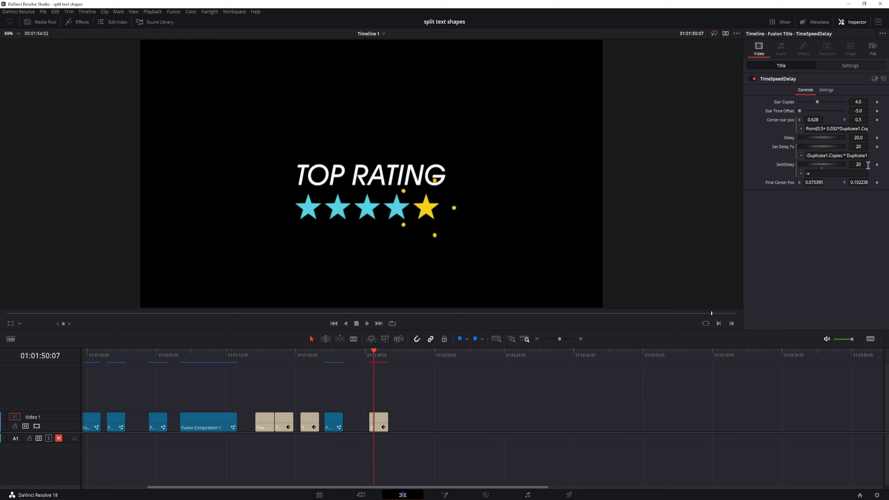
- Step back and forth around the final star's burst to compare its animation with the delay values
key(Left)
key(Left)
key(Left)
key(Left)
key(Right)
key(Left)
key(Left)
key(Left)
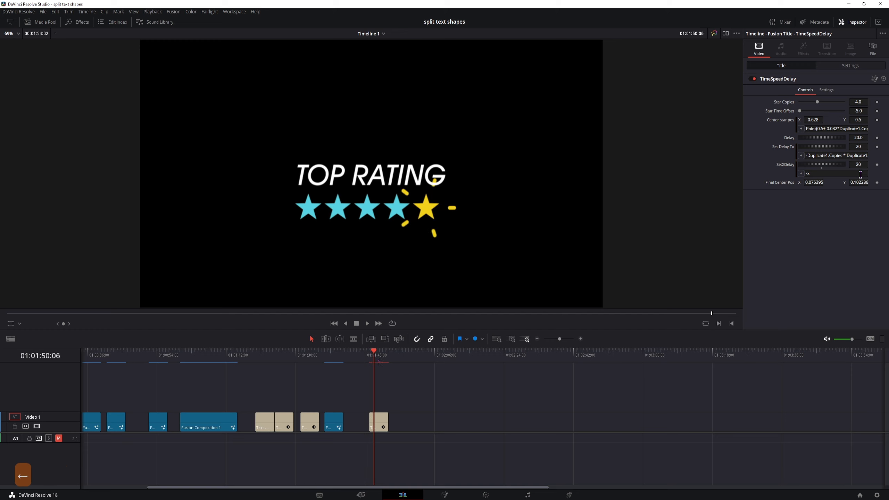
key(Right)
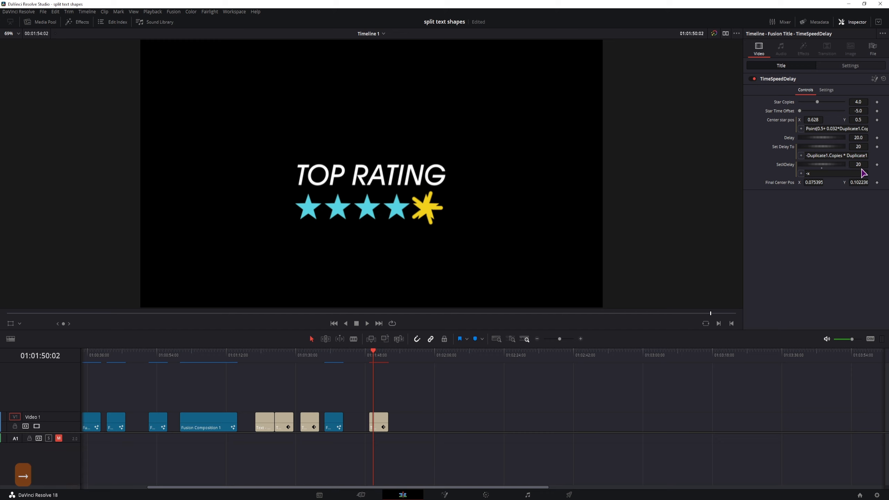
key(Left)
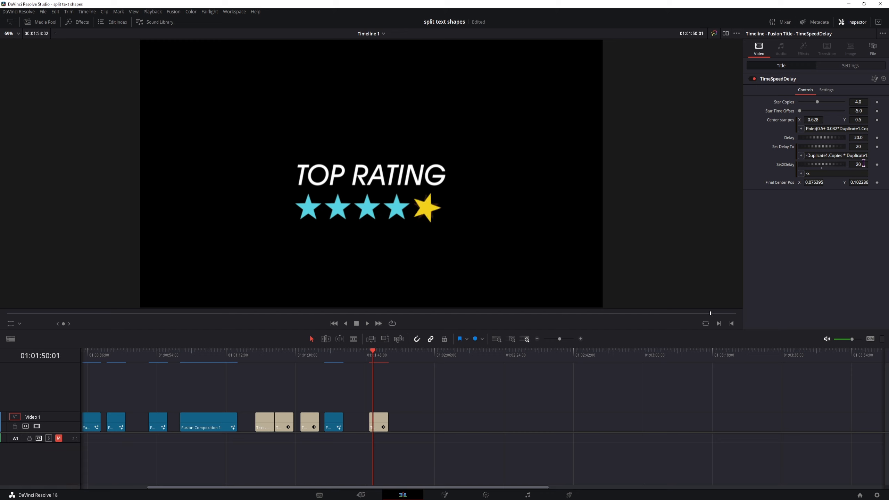
key(Left)
key(Left)
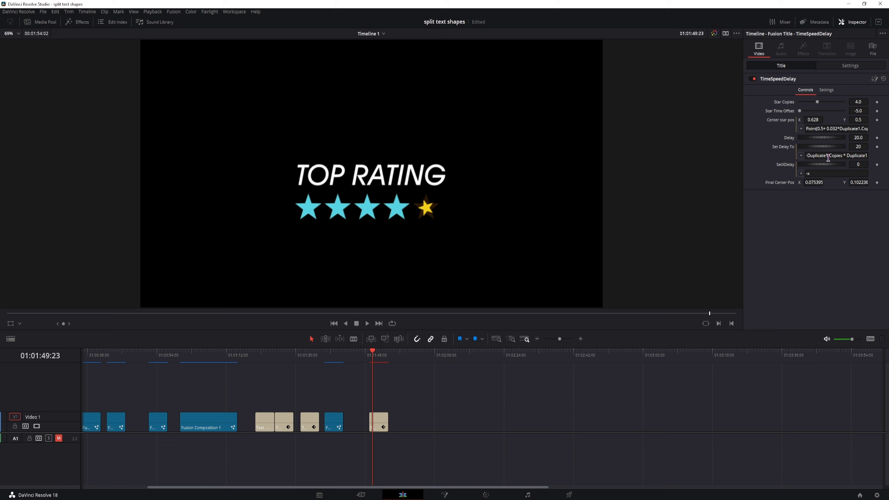
- Set the title's Star Copies to 0 and return the playhead to the title's start
click(864, 102)
text(0)
click(512, 264)
click(371, 351)
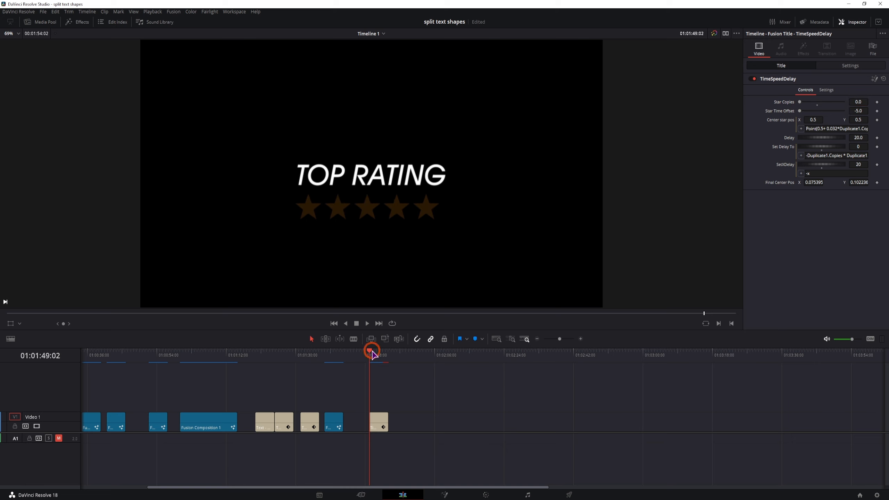
- Step through the title's opening frames to check when a single-star rating starts animating
key(Right)
key(Right)
key(Right)
key(Right)
key(Right)
key(Right)
key(Right)
key(Right)
key(Right)
key(Right)
key(Right)
key(Right)
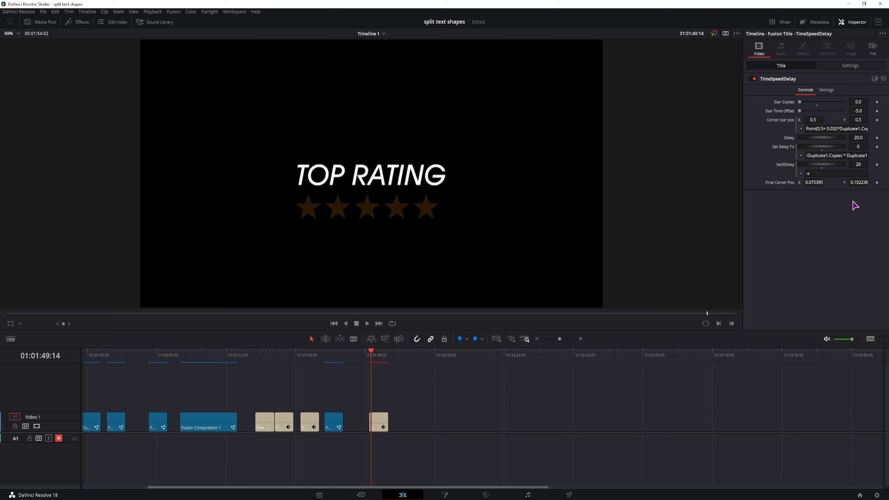
- Set the rating title's Delay to 0
double_click(861, 138)
text(0)
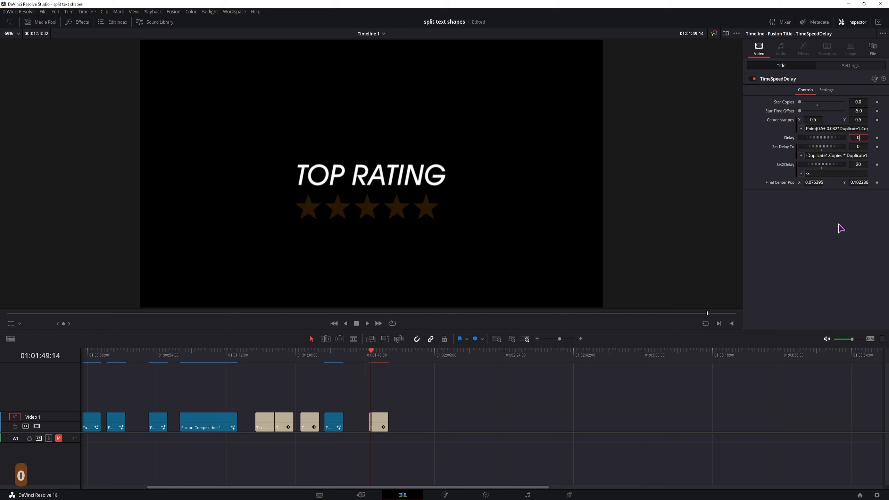
click(839, 231)
- Step through the title's first frames again to check the single star's animation without a delay
click(370, 350)
key(Right)
key(Right)
key(Right)
key(Right)
key(Right)
key(Right)
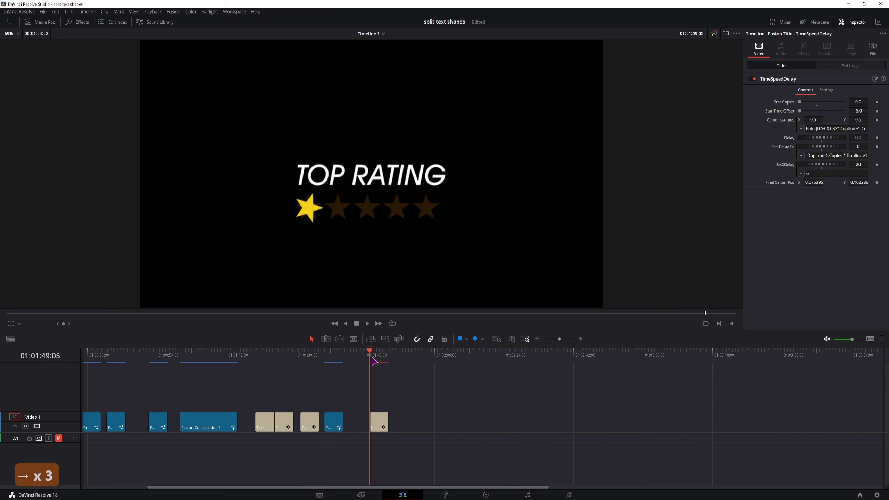
key(Right)
- Open the second Fusion composition clip on the timeline in the Fusion page
scroll(466, 397, left, 3)
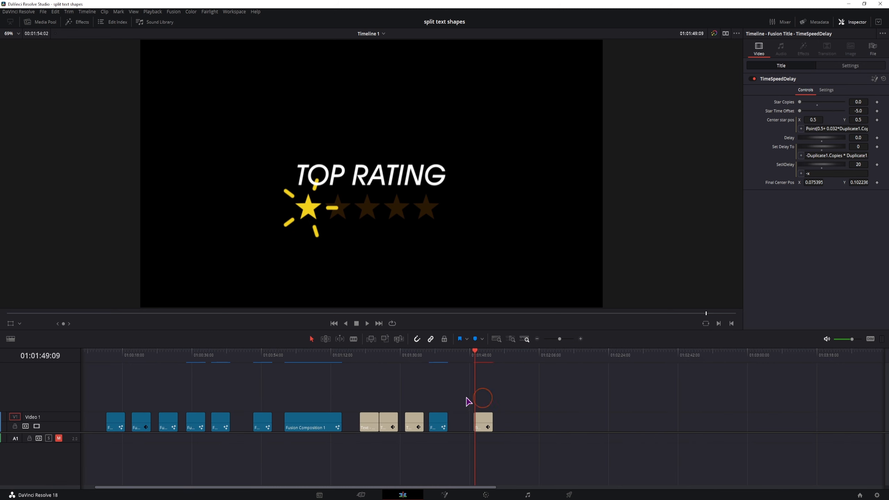
click(140, 360)
click(147, 420)
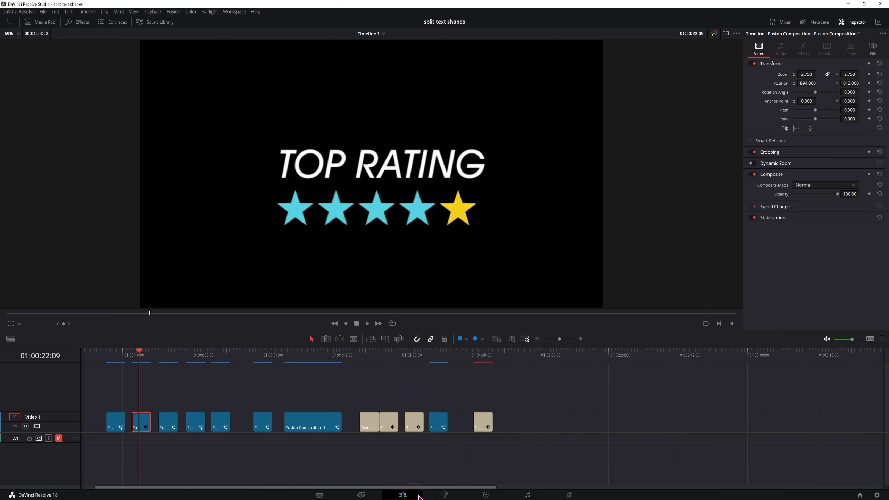
click(445, 494)
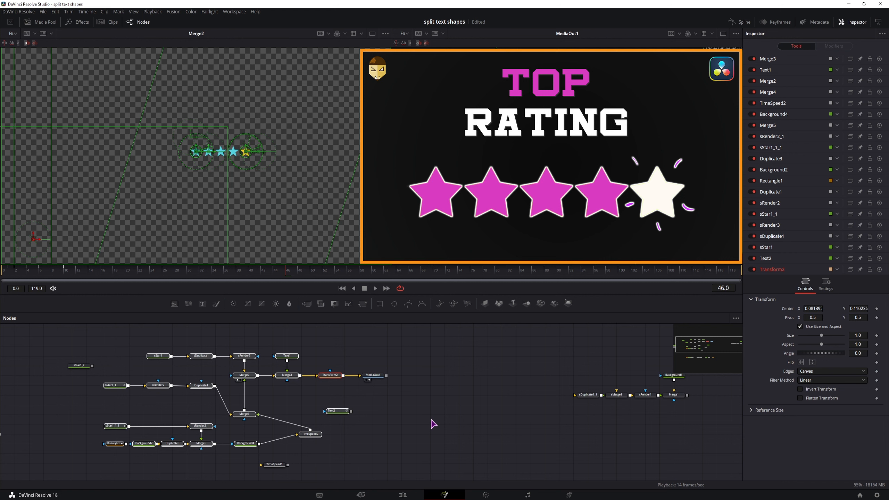
- Try connecting Duplicate1 to the sRender2_1 effect mask, scrub the animation to check the fifth star, and remove the connection
drag(215, 385, 215, 426)
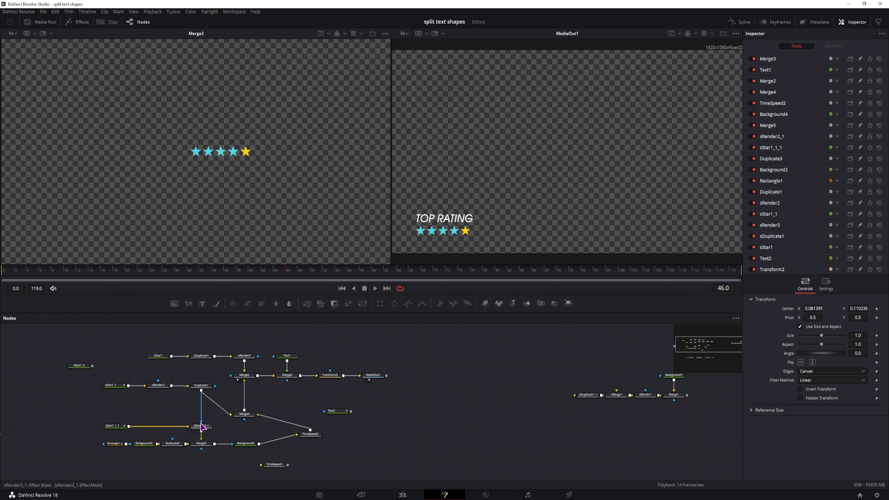
click(201, 426)
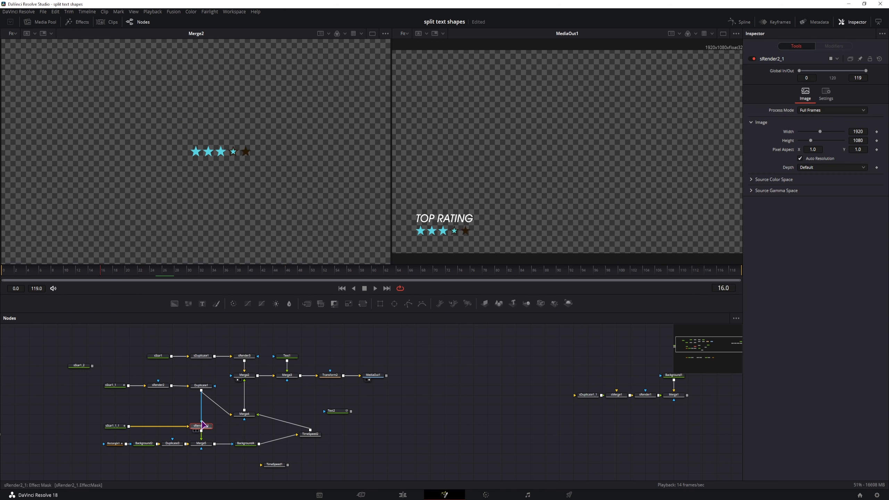
drag(118, 278, 140, 275)
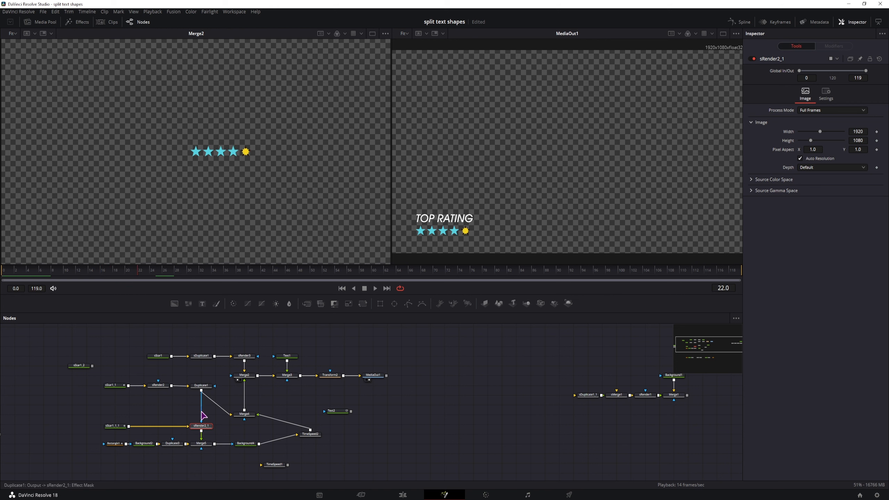
drag(201, 419, 173, 408)
drag(136, 274, 162, 273)
- Move the TimeSpeed2 node into line with the Background4 node
drag(310, 433, 324, 444)
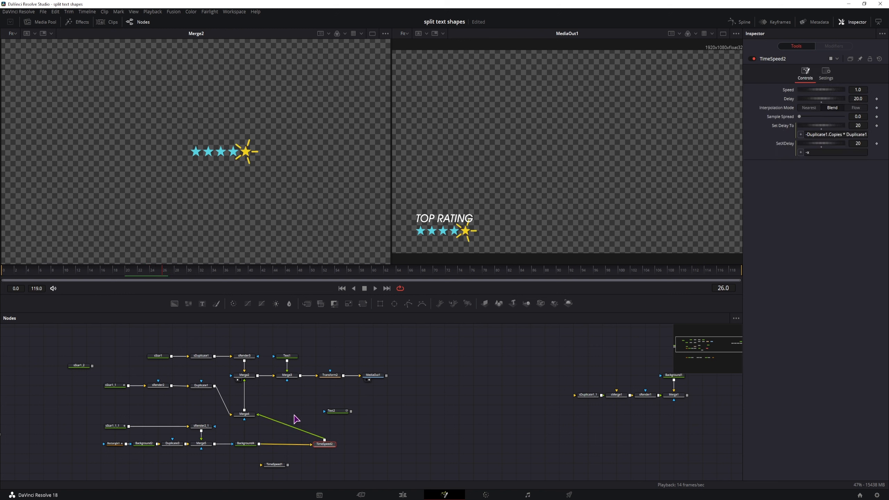
click(326, 447)
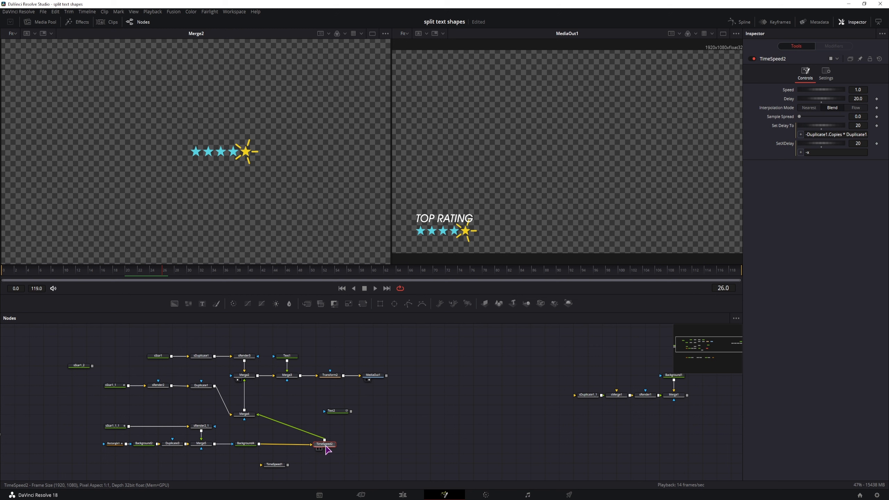
- Try 0 Copies on the Duplicate1 node, and set the value back to 4
click(203, 388)
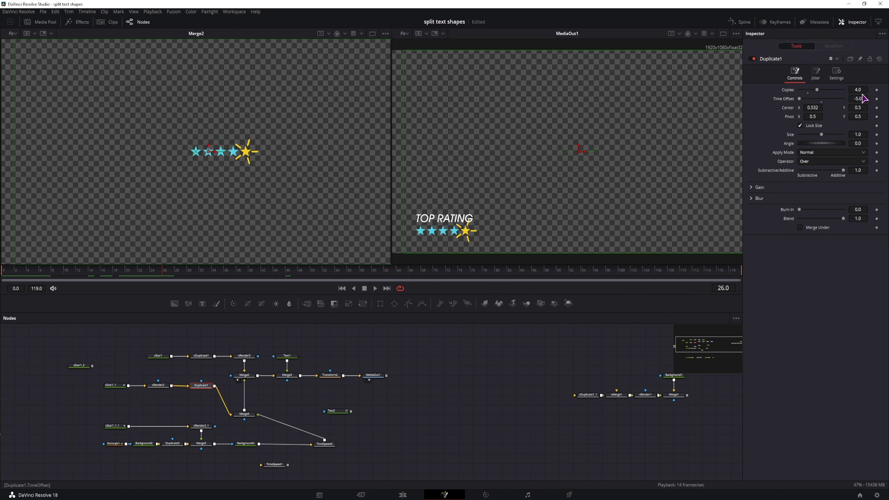
click(201, 386)
drag(817, 92, 799, 91)
click(861, 88)
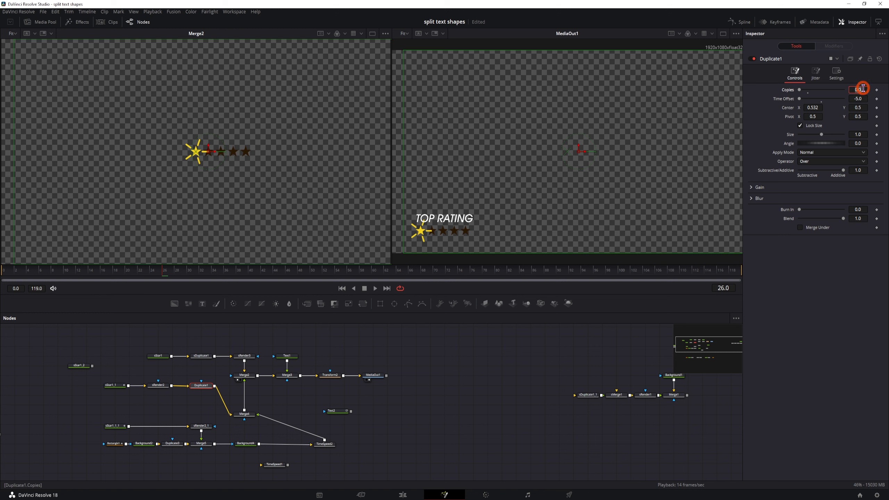
text(4)
click(823, 288)
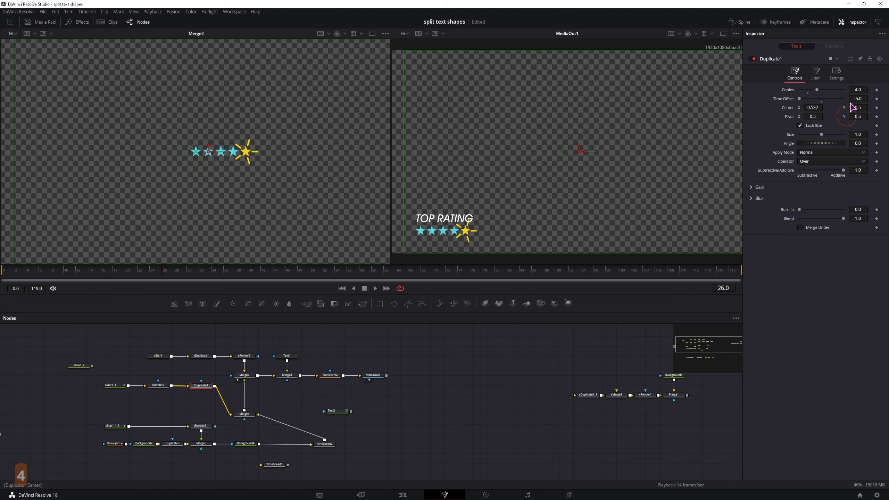
- Set the Duplicate1 node's Copies to 5
click(865, 89)
text(5)
click(839, 304)
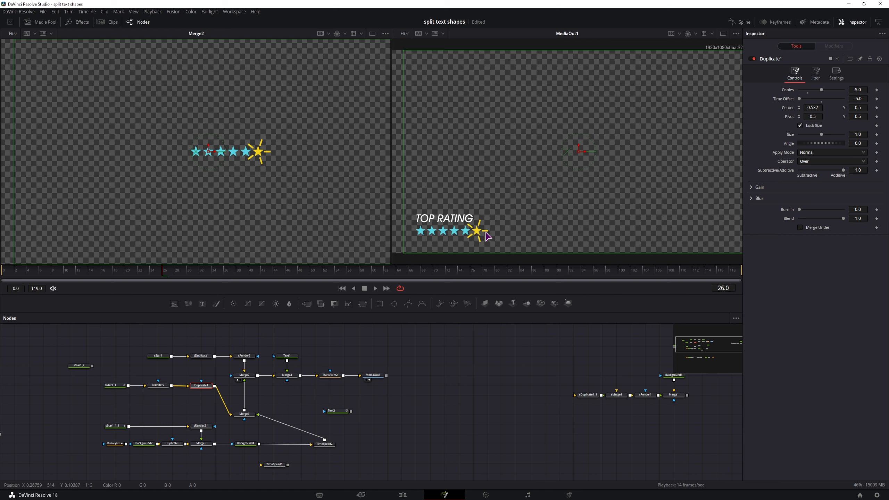
- Go to frame 4 and set the sDuplicate1 node's Copies to 5 for the dark background stars
click(201, 357)
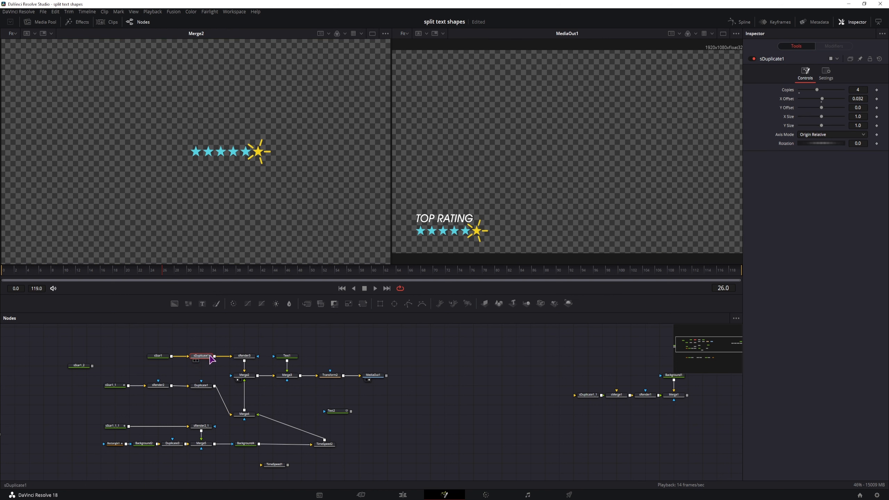
click(27, 271)
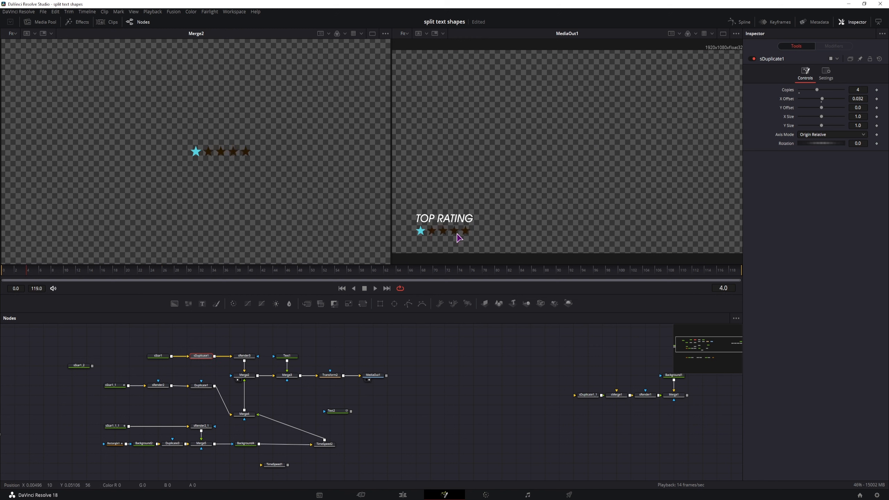
double_click(864, 91)
text(5)
key(Return)
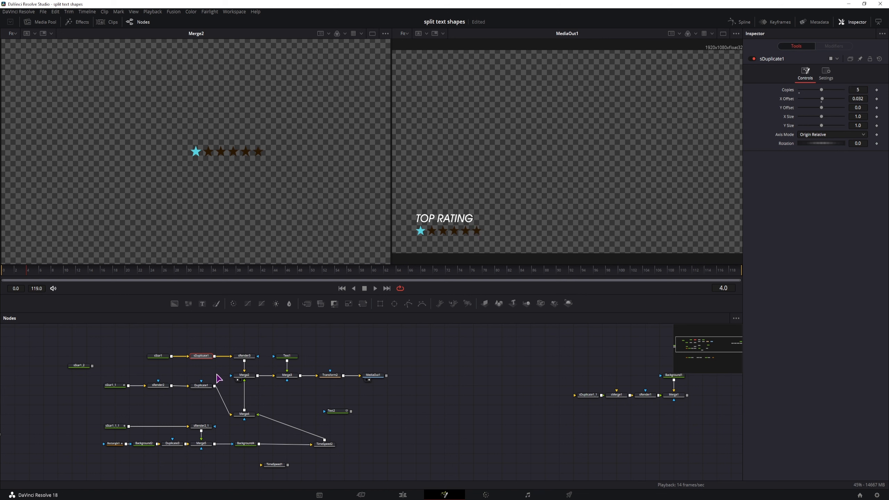
- Play the title from near its start and inspect the Center expression on the Merge4 node
click(245, 417)
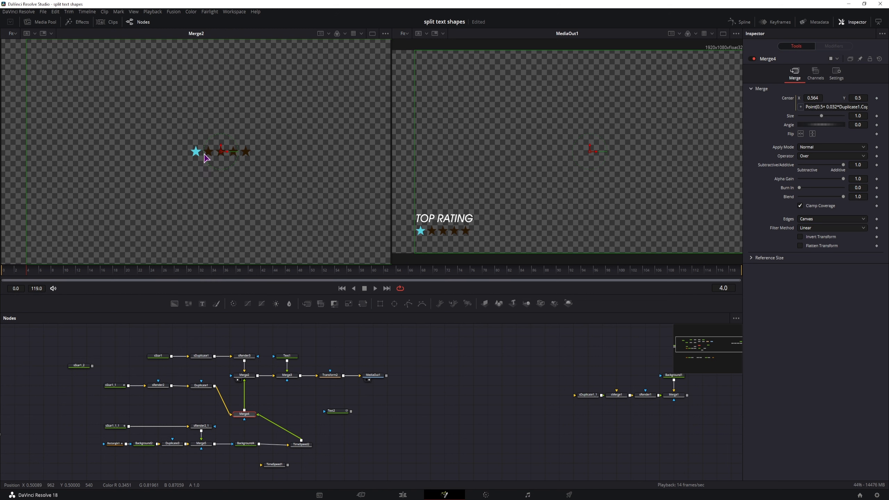
click(7, 273)
key(space)
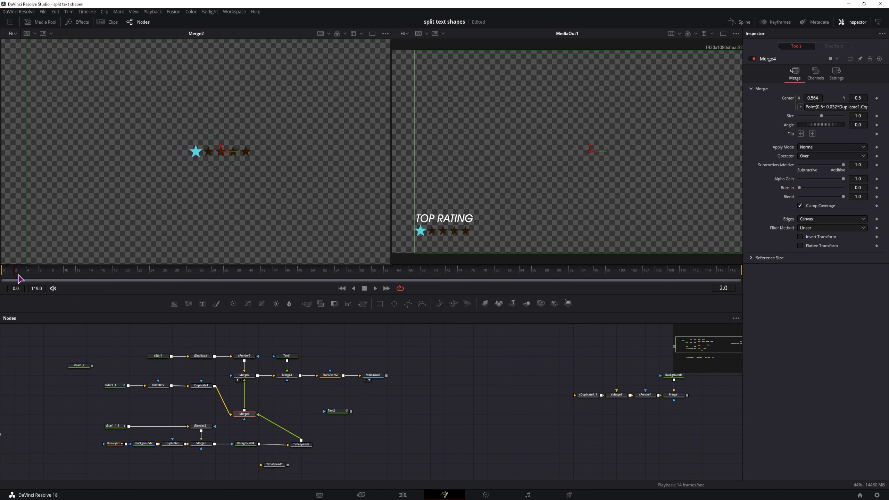
right_click(792, 102)
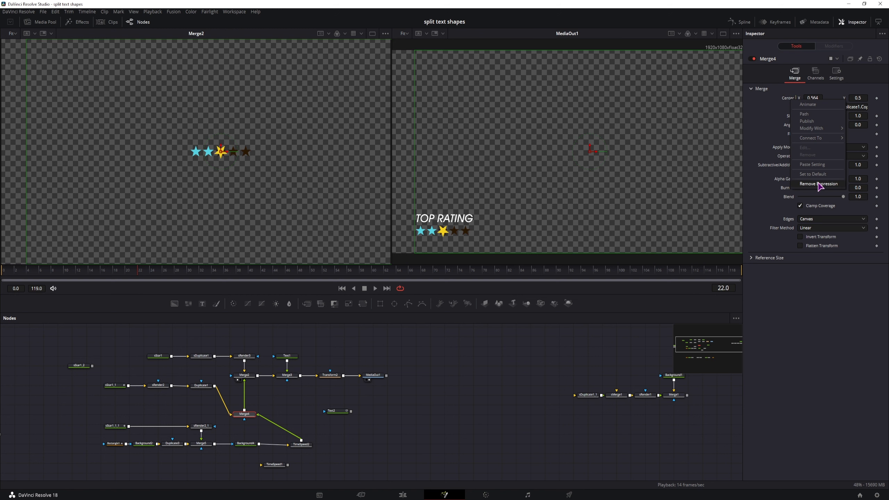
click(775, 110)
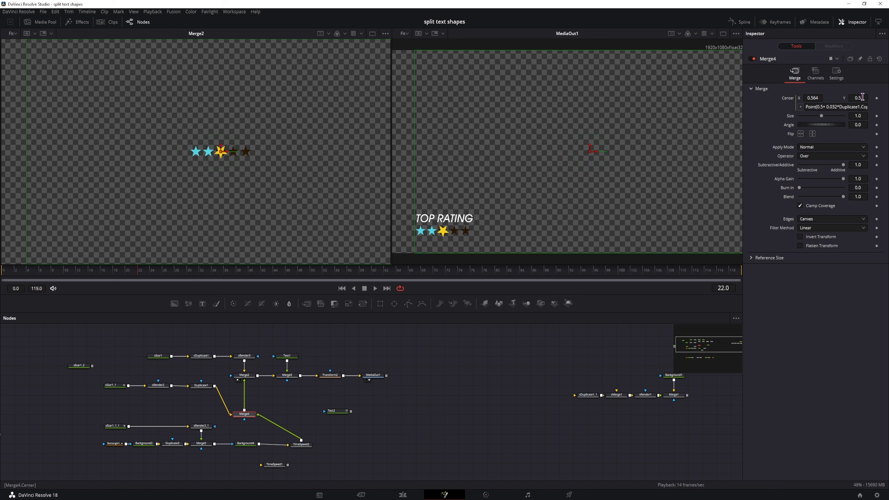
click(834, 108)
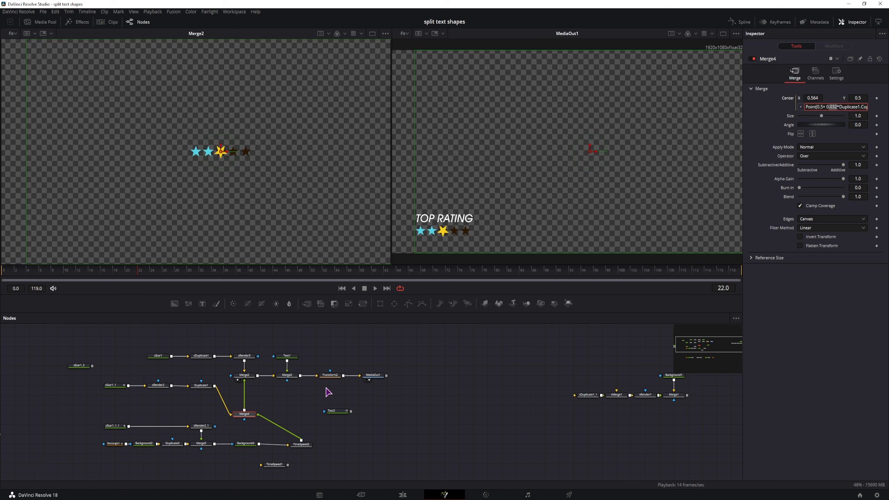
- Examine the Center X value of the Duplicate1 node to compare it with the Merge4 expression
click(207, 386)
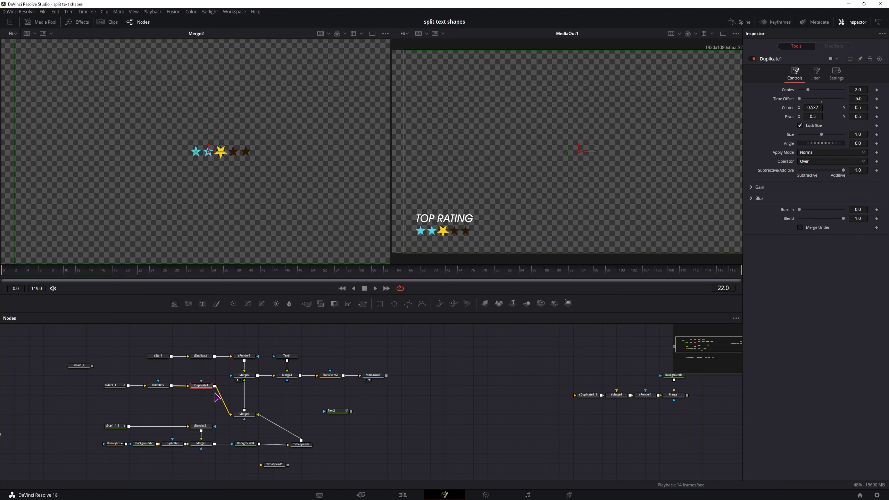
click(812, 108)
drag(813, 107, 824, 107)
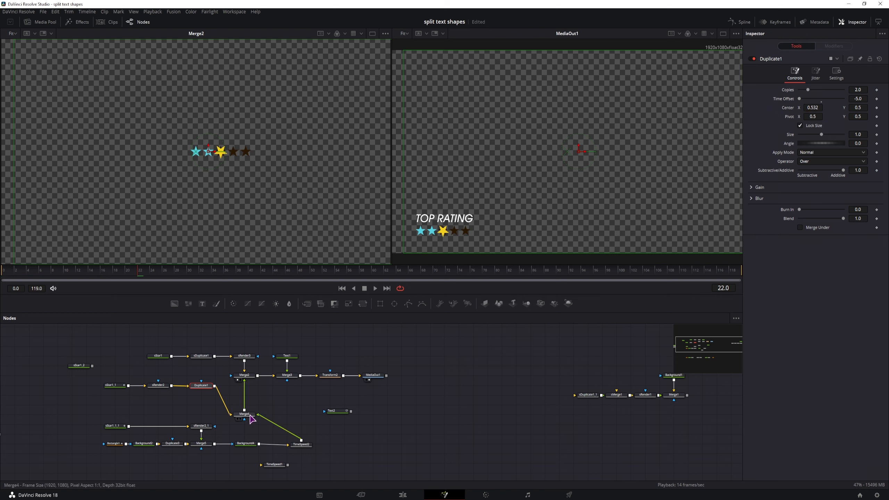
- Read the Merge4 node's Center expression through to its end
click(250, 416)
click(838, 106)
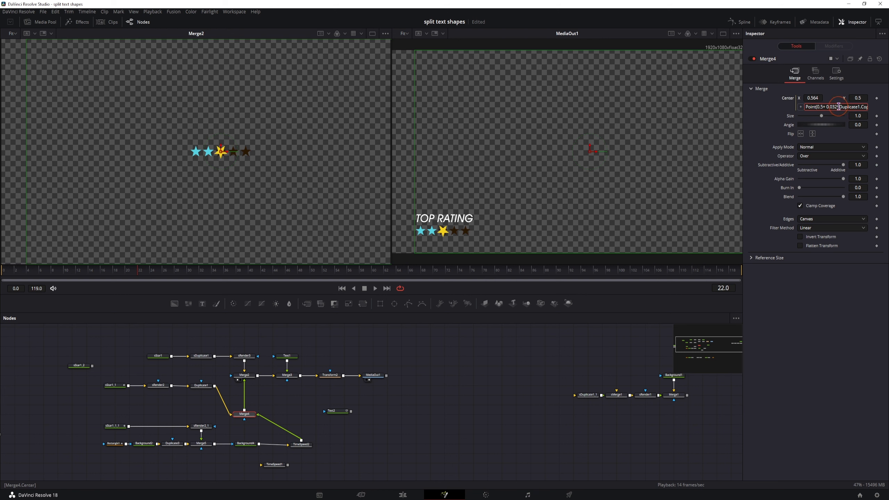
key(Right)
key(Right)
key(Right)
key(Right)
key(Right)
key(Right)
key(Right)
key(Right)
key(Right)
key(Right)
key(Right)
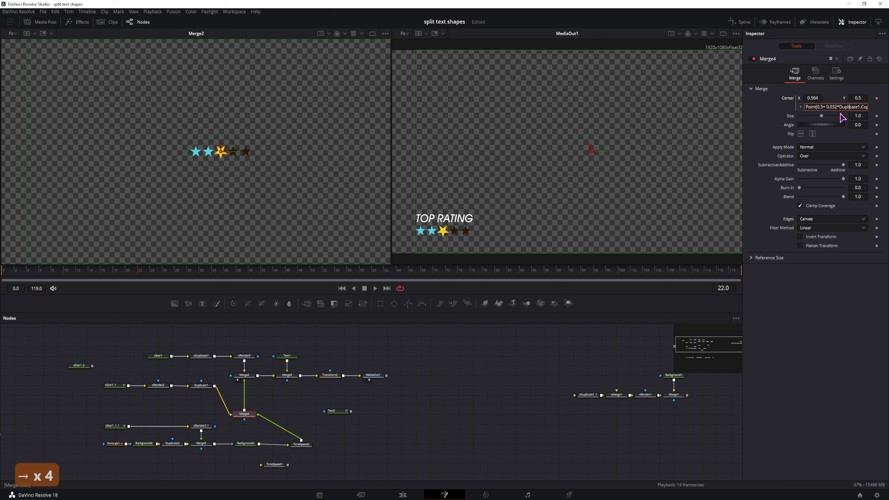
key(Right)
key(Right)
key(Right)
key(Right)
key(Right)
key(Right)
key(Right)
key(Right)
key(Right)
key(Right)
key(Right)
key(Right)
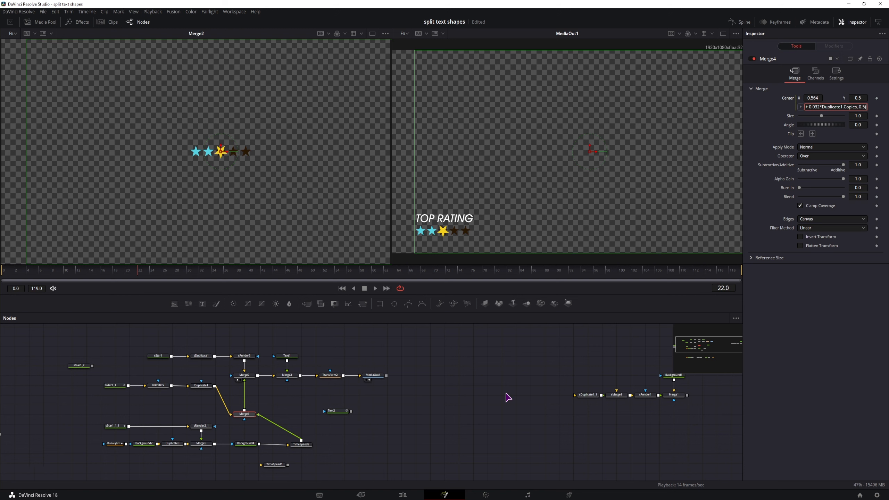
key(Return)
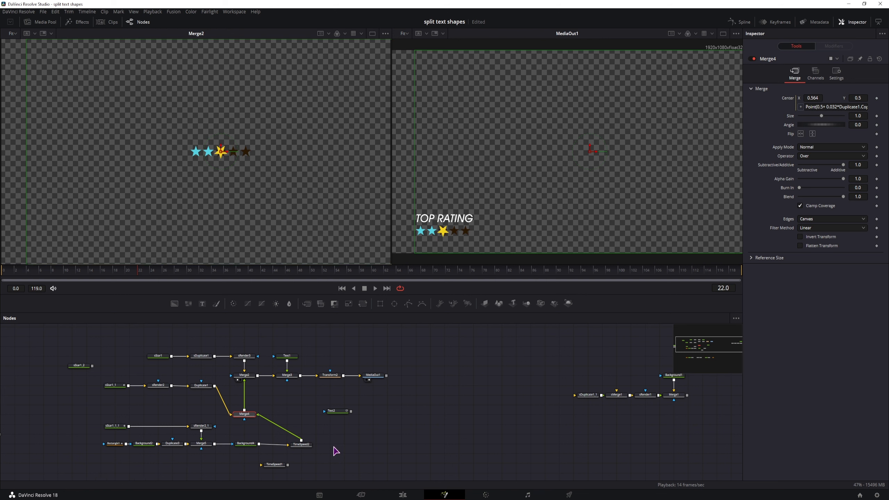
- Add a Time Speed node in the empty space beside the TimeSpeed2 node
drag(333, 448, 353, 446)
key(ctrl+space)
text(time)
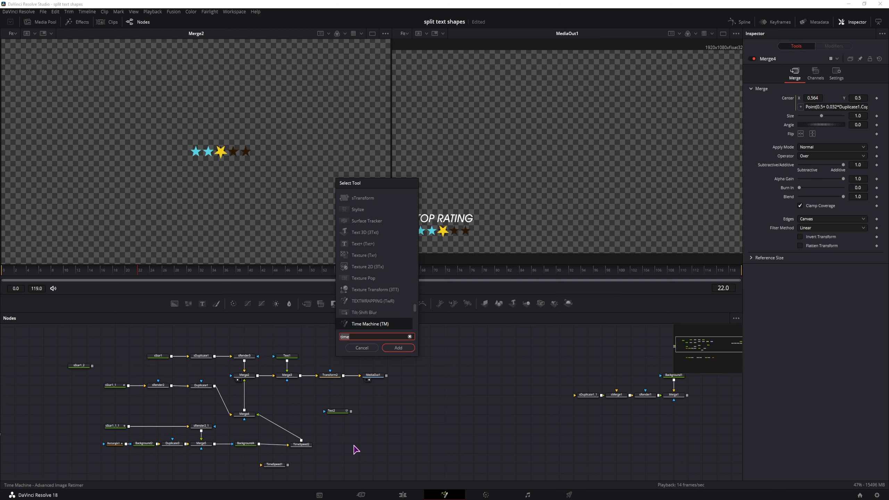
text(s)
click(369, 198)
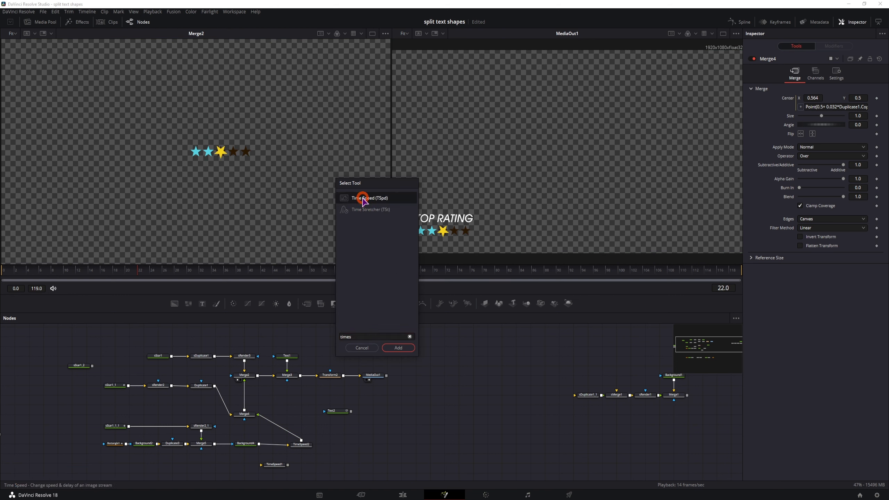
click(402, 349)
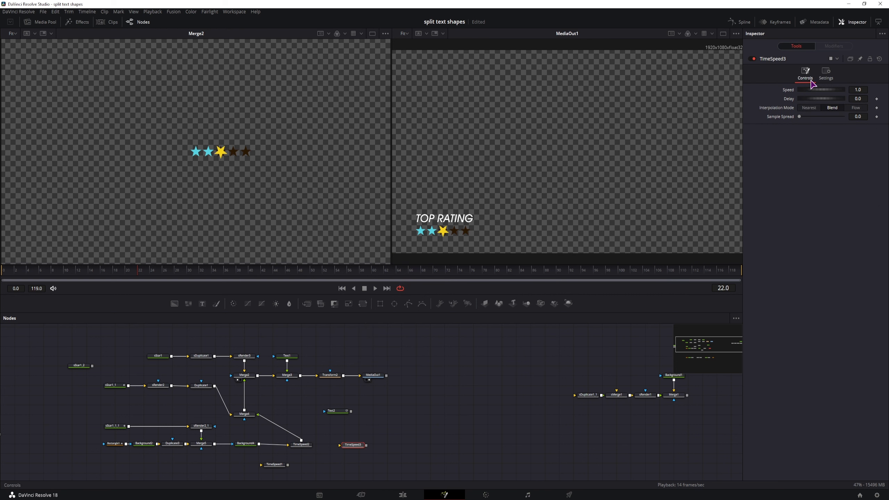
- Set the new Time Speed node's Delay to 15
click(860, 99)
text(15)
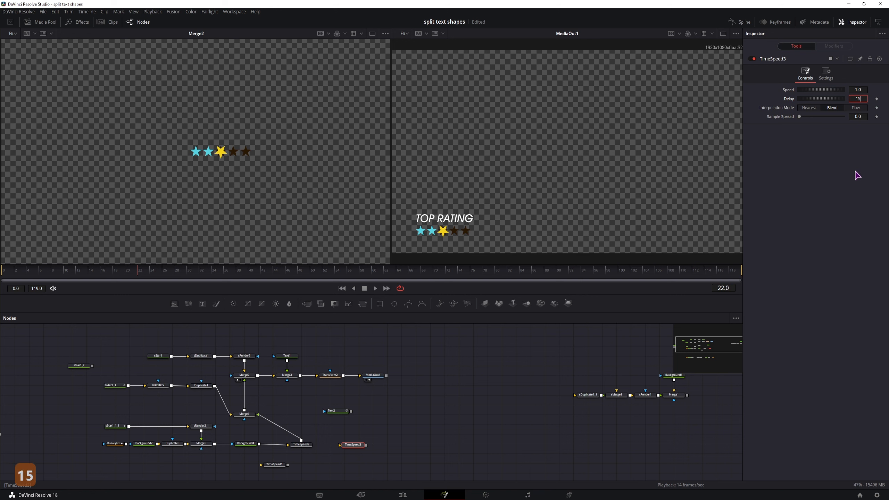
key(Return)
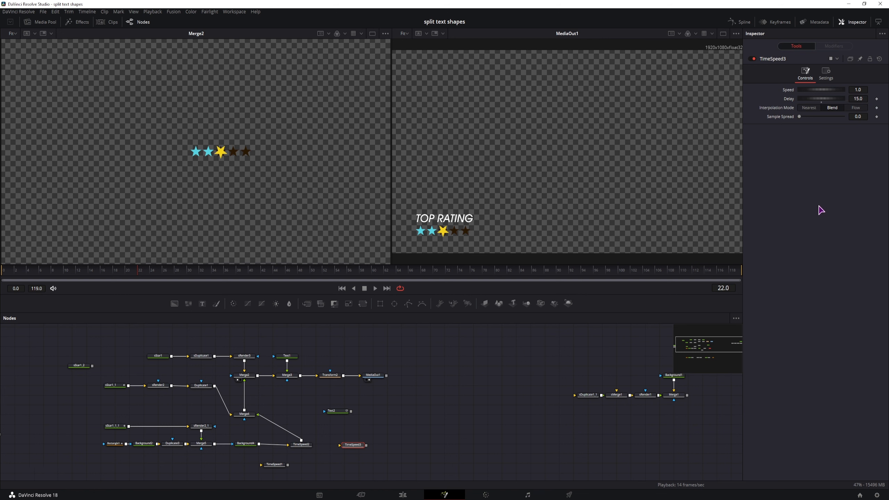
- Add the expression Duplicate1.Copies to the Delay of the TimeSpeed3 node
click(864, 98)
text(=)
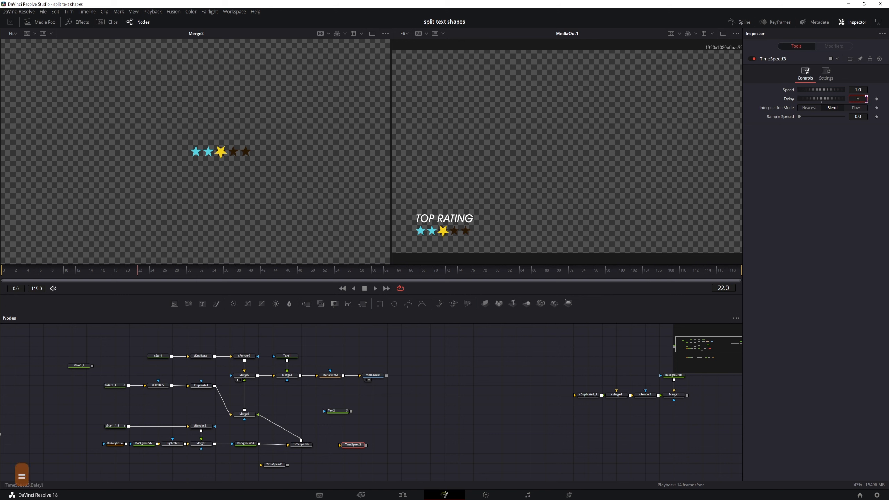
key(Return)
click(828, 118)
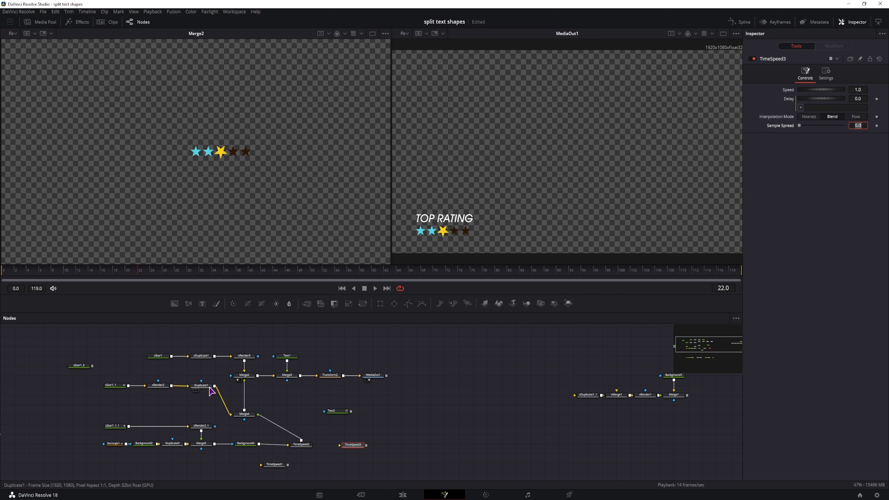
click(817, 107)
text(Duplicate1.)
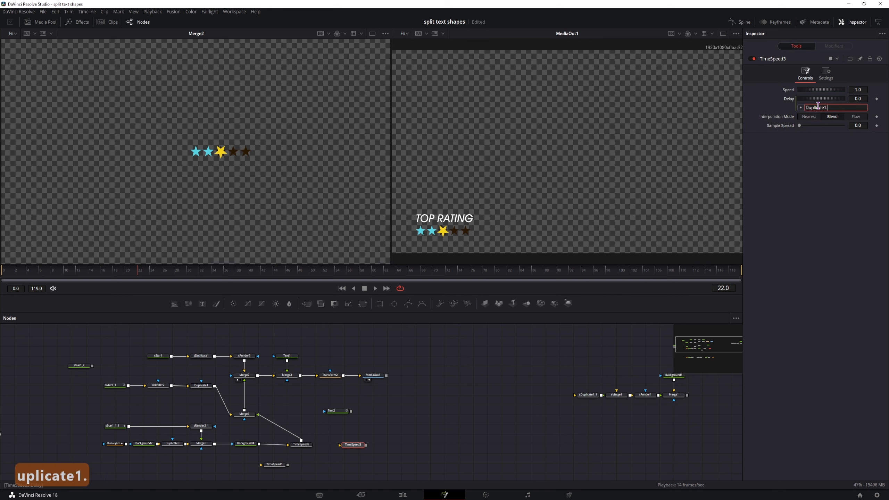
text(Copies)
click(827, 188)
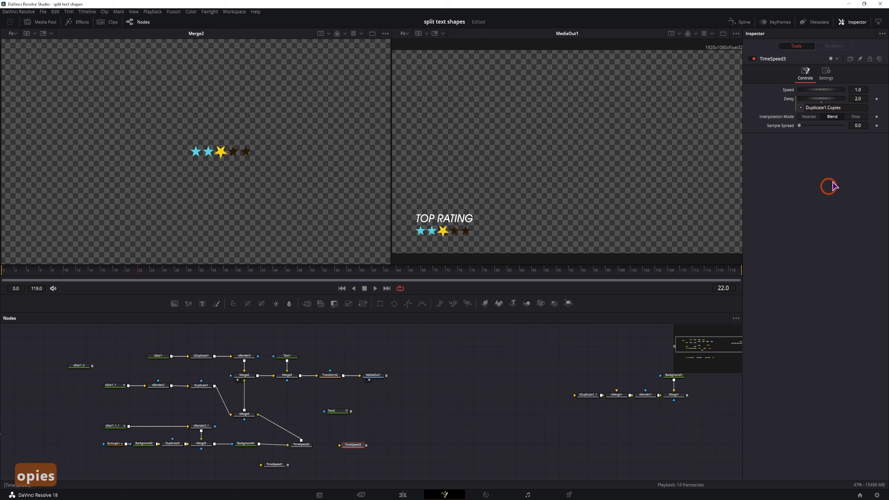
- Feed the Background4 output into the TimeSpeed3 node, view that node at frame 0, and position it below TimeSpeed2
drag(353, 444, 289, 455)
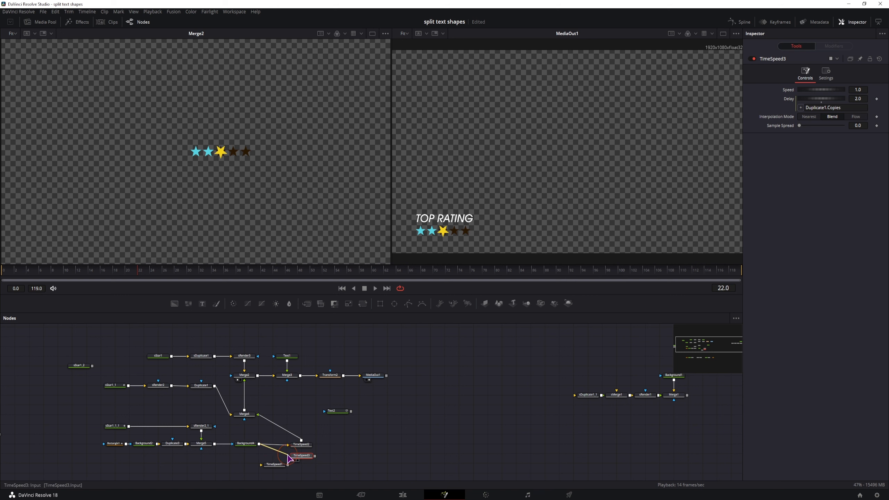
key(1)
click(3, 274)
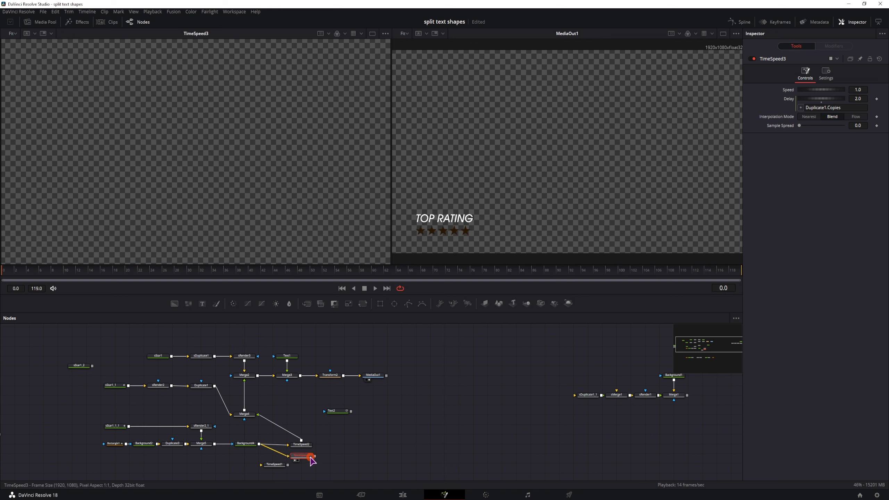
drag(305, 456, 324, 459)
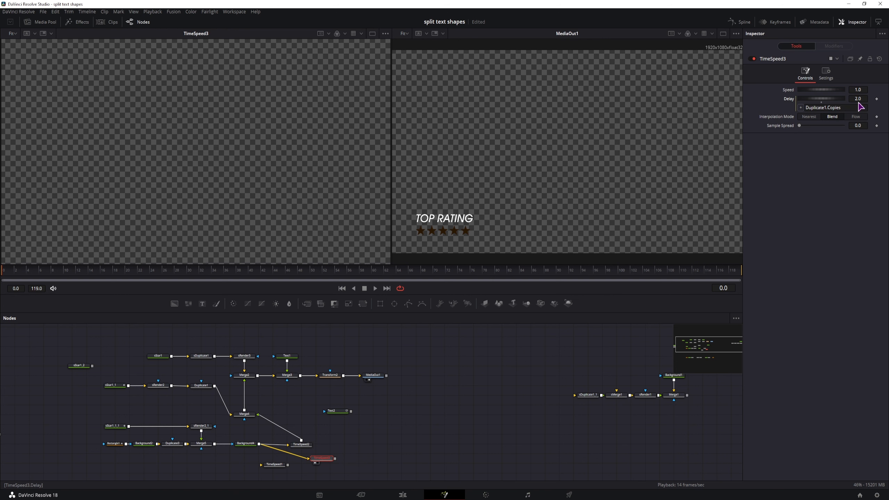
- Remove the expression from TimeSpeed3's Delay, and undo the removal
right_click(792, 103)
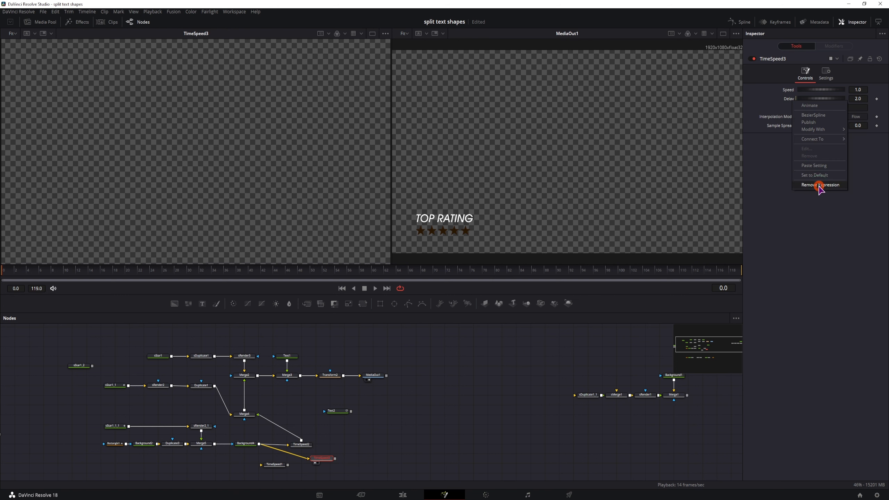
click(818, 185)
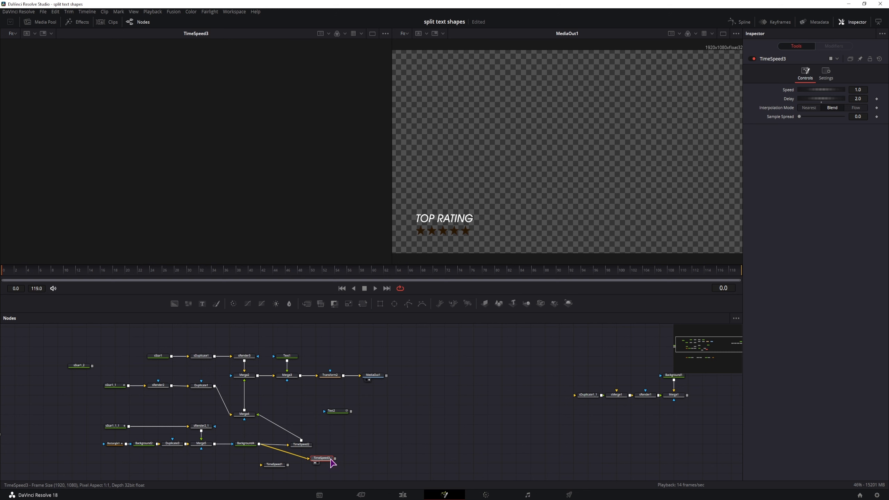
key(ctrl+z)
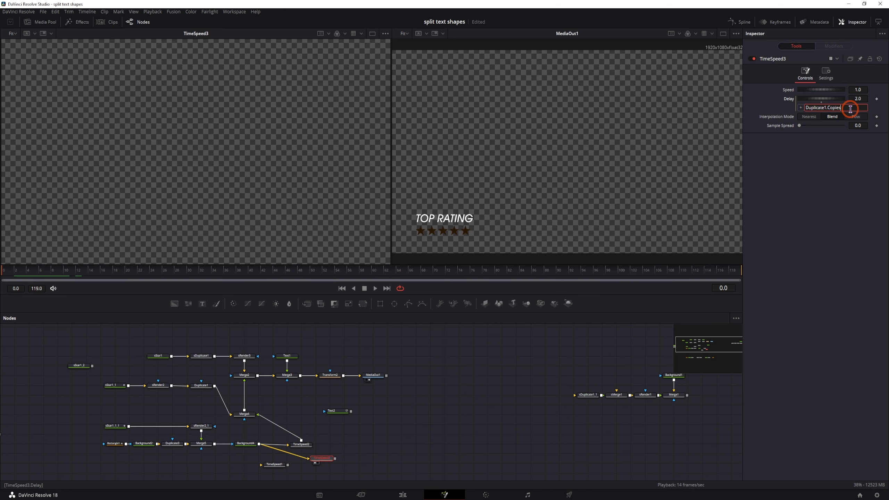
- Extend TimeSpeed3's Delay expression to -Duplicate1.Copies*Duplicate1.TimeOffset
text(*Duplicate1.)
click(201, 385)
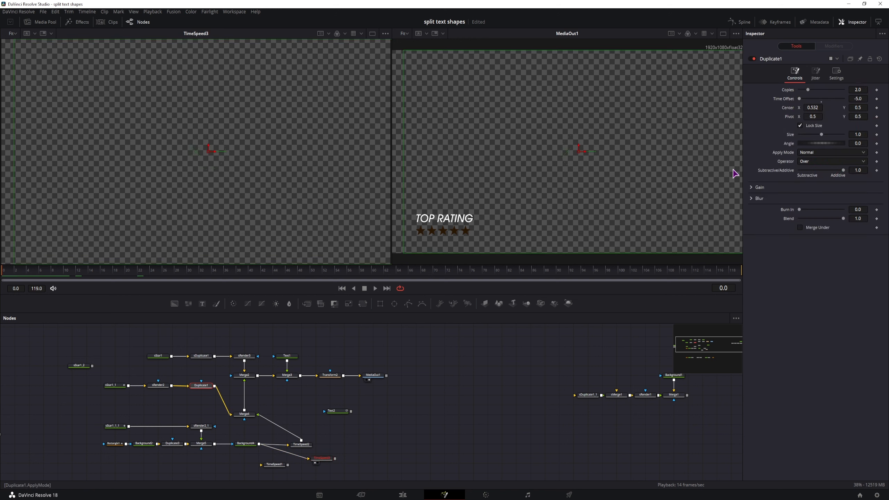
click(321, 458)
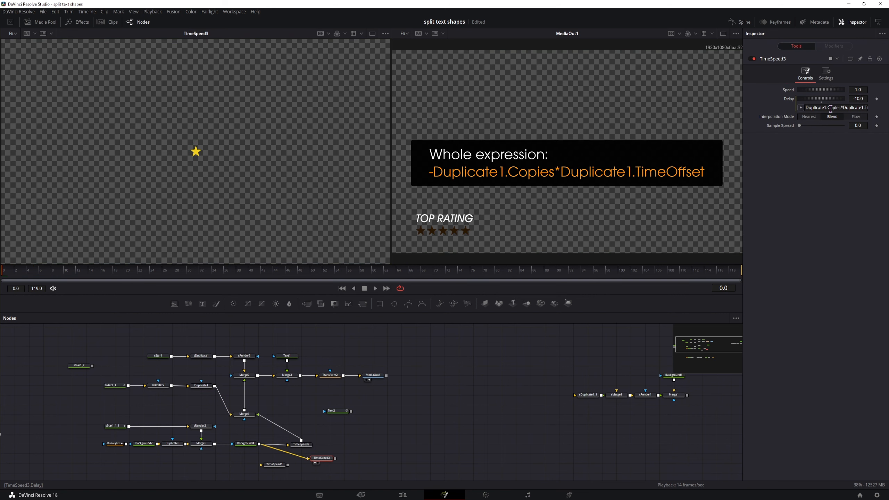
click(810, 108)
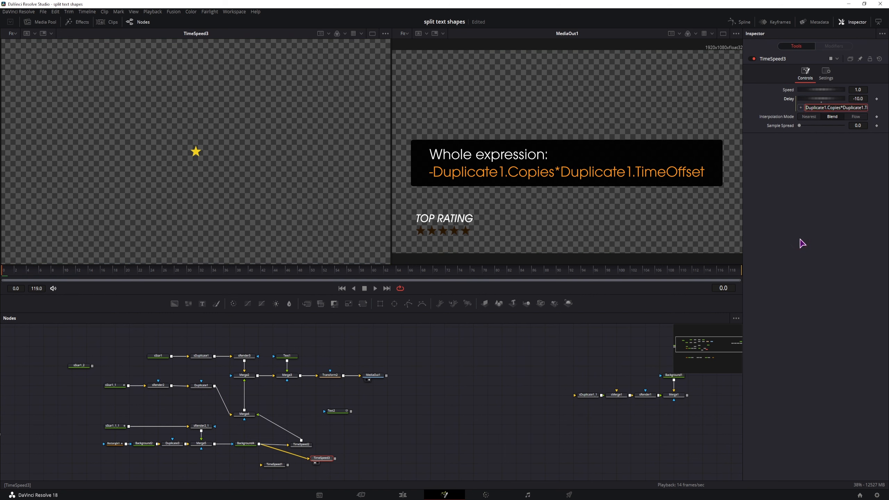
text(-)
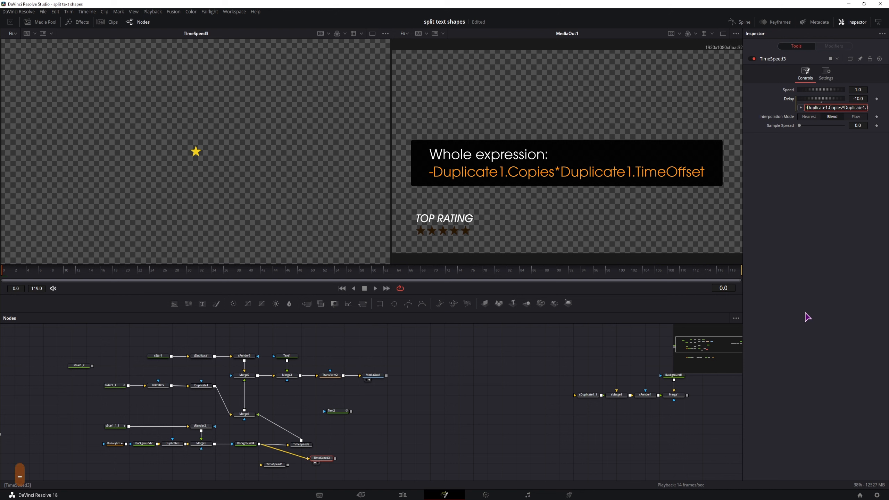
key(Return)
- Scrub through the first frames of the timeline to check when the final star starts, ending on frame 4
click(53, 275)
drag(53, 273, 34, 272)
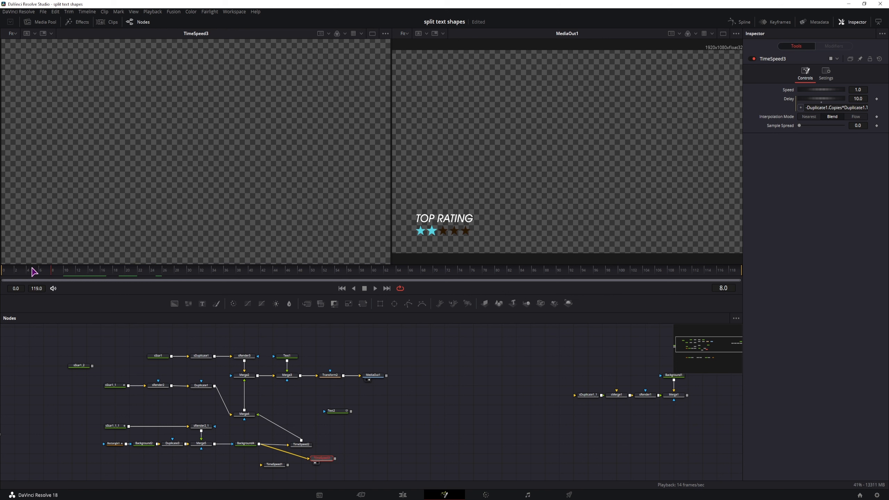
click(70, 275)
click(64, 275)
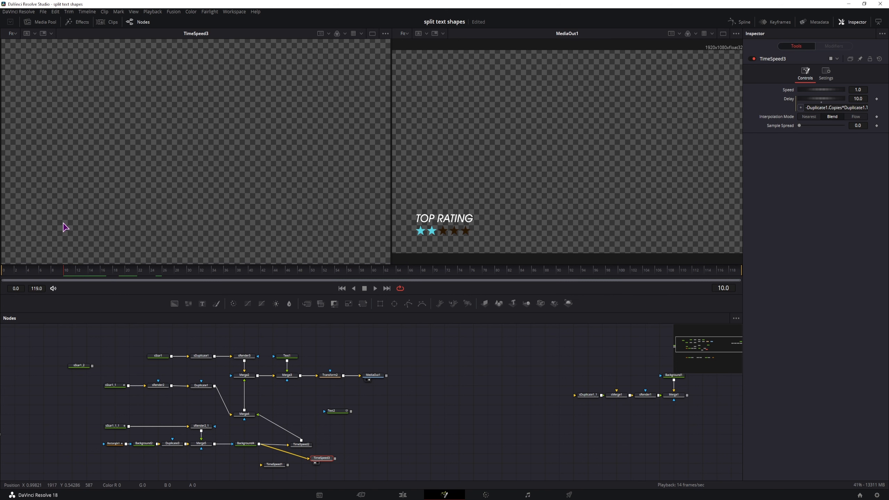
click(28, 275)
- Remove the expression from TimeSpeed3's Delay and scrub from the start to frame 29 to check the star animation
right_click(791, 102)
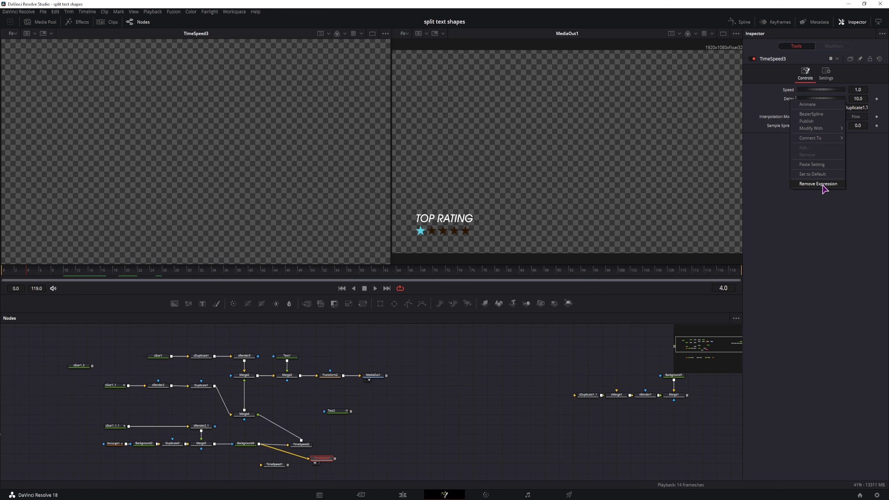
click(817, 184)
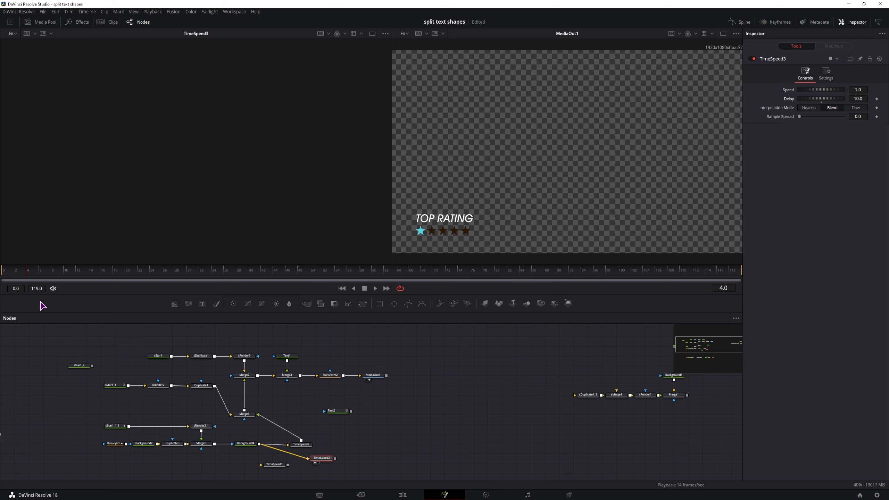
click(9, 276)
click(45, 275)
drag(47, 278, 181, 276)
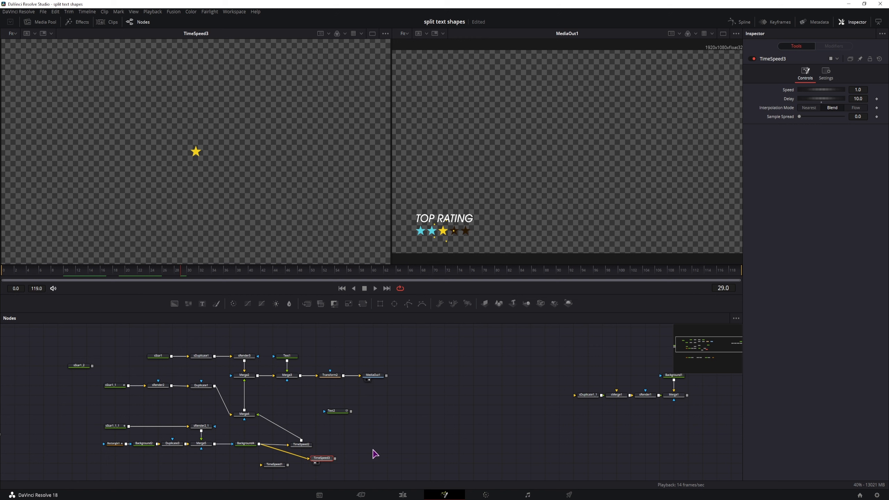
- Start a new number control named SetDelayTo for TimeSpeed3 and place it on the Controls page
right_click(322, 461)
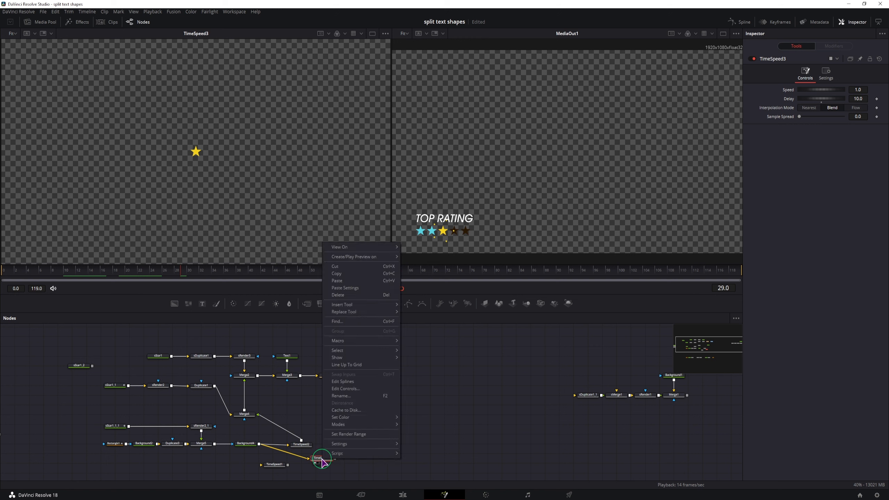
click(364, 388)
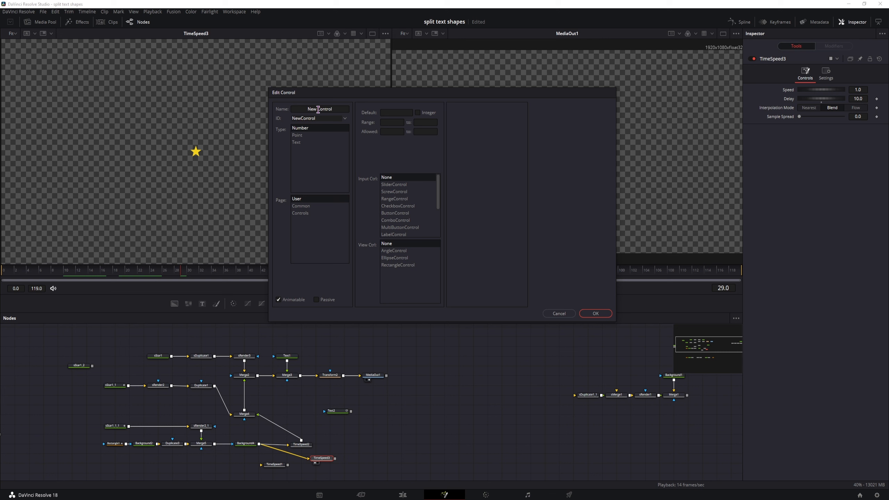
double_click(342, 109)
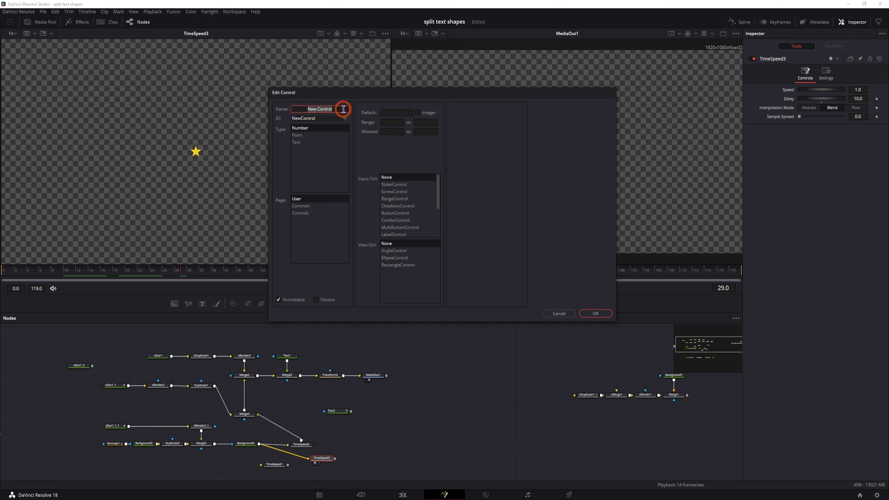
text(SetDelayTo)
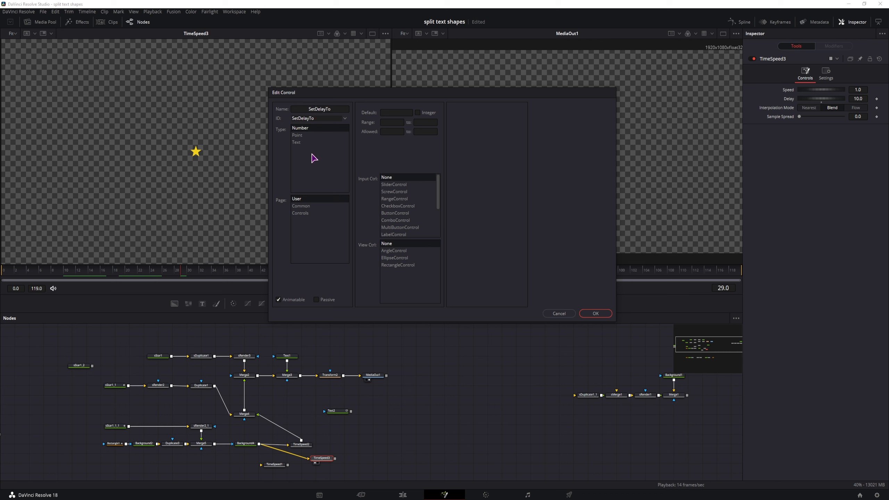
click(309, 214)
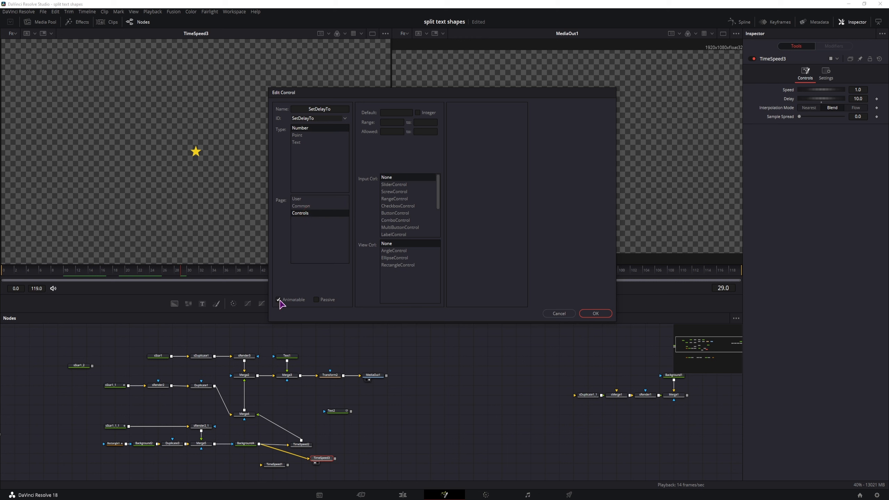
- Restrict the SetDelayTo control to integers with a range of -100 to 100
click(417, 112)
click(392, 125)
text(-100)
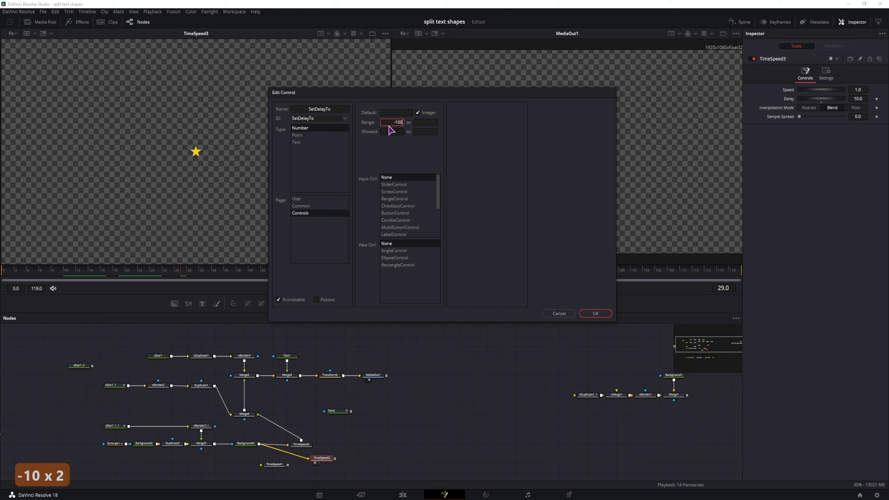
click(428, 123)
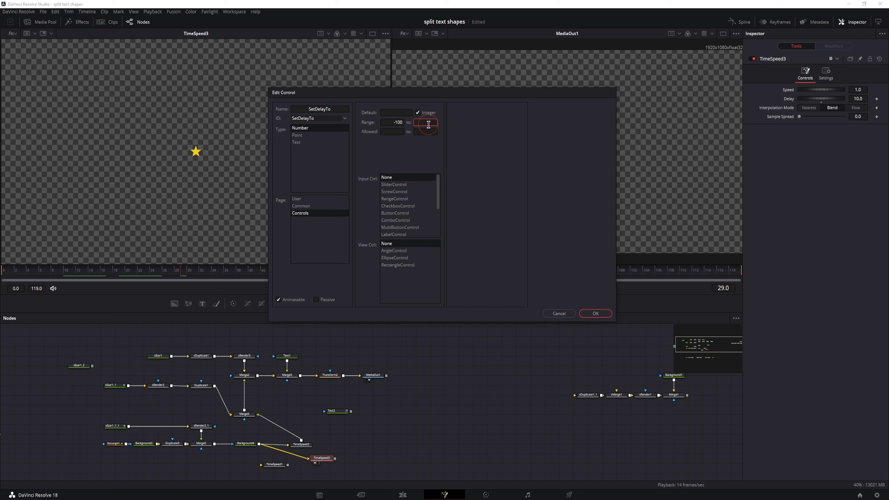
text(1000)
- Make SetDelayTo a ScrewControl with center 0 and steps 1, and add it to TimeSpeed3
click(399, 192)
click(495, 110)
text(0)
click(511, 118)
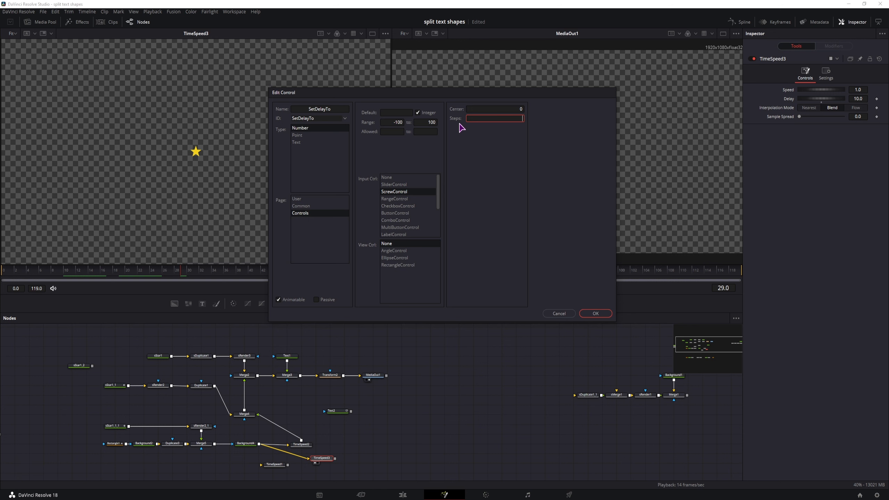
text(1)
click(595, 314)
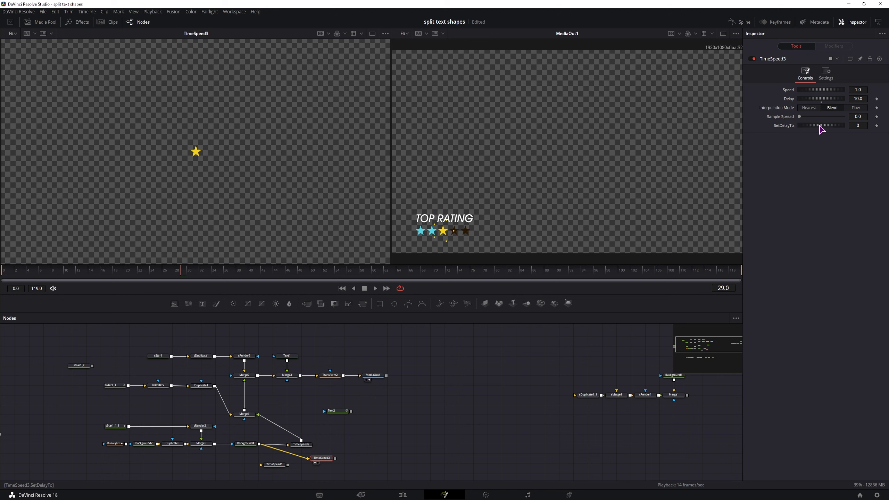
- Try the new SetDelayTo control, and open an empty expression for it
drag(819, 127, 784, 126)
double_click(857, 125)
text(=)
click(841, 175)
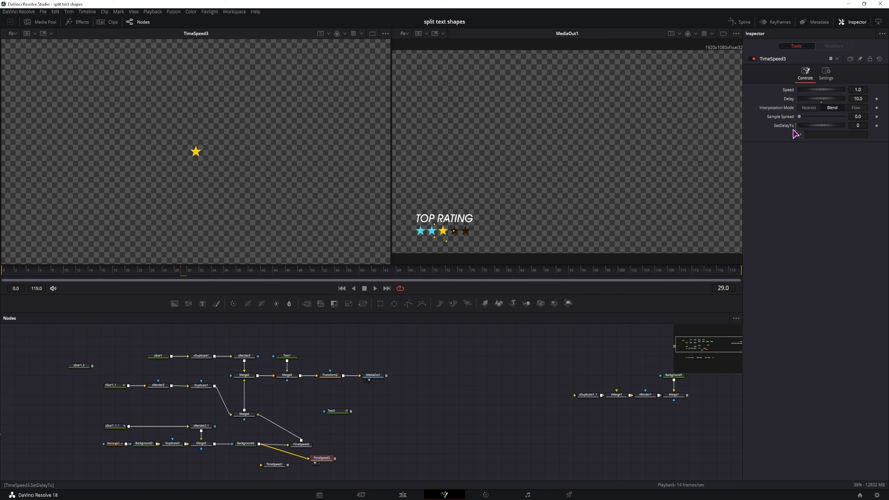
click(819, 135)
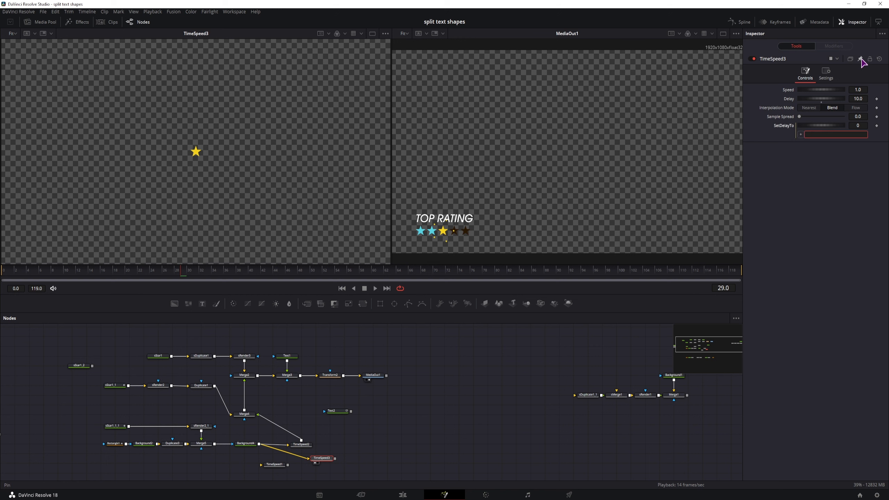
- Pin the settings of TimeSpeed3 and Duplicate1 so both nodes stay available together
click(860, 59)
click(201, 385)
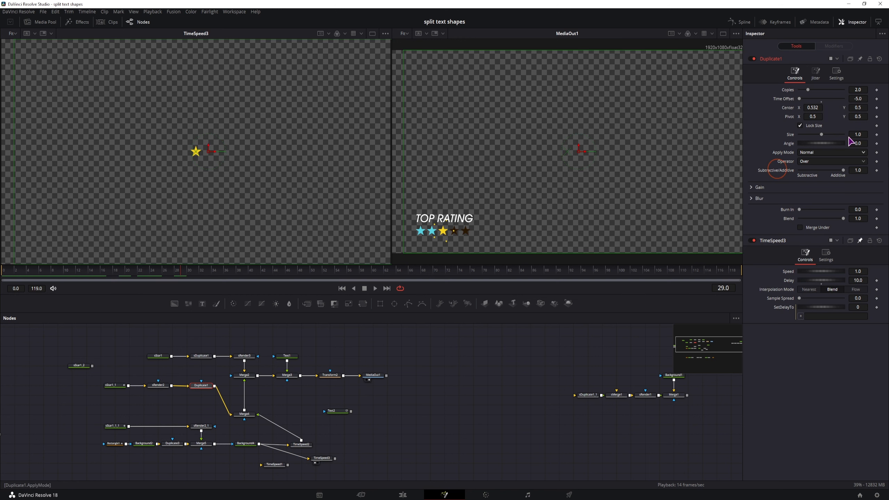
click(860, 59)
- Set TimeSpeed3's SetDelayTo expression to -Duplicate1.Copies*Duplicate1.TimeOffset, linking to Duplicate1's Copies and Time Offset
drag(800, 320, 790, 91)
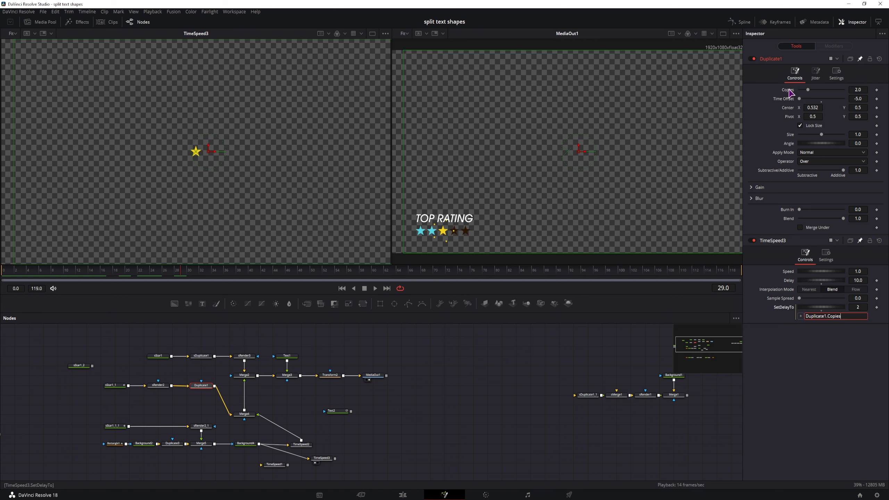
text(*)
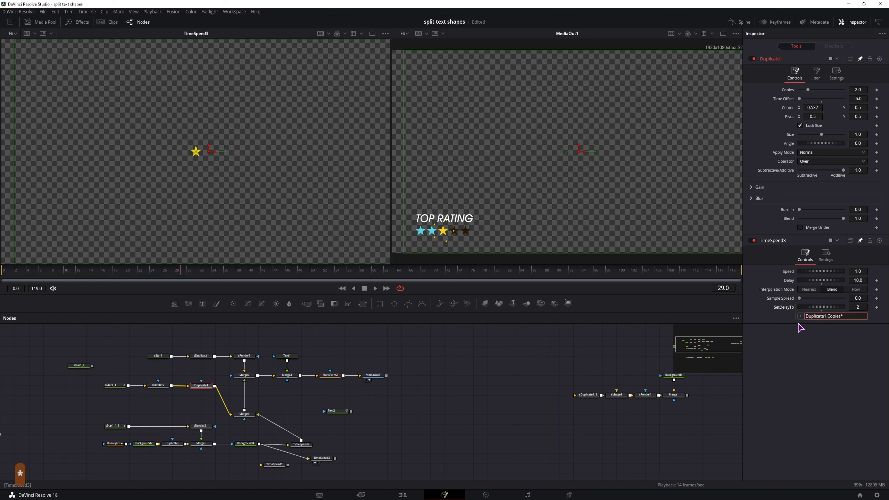
drag(801, 317, 789, 102)
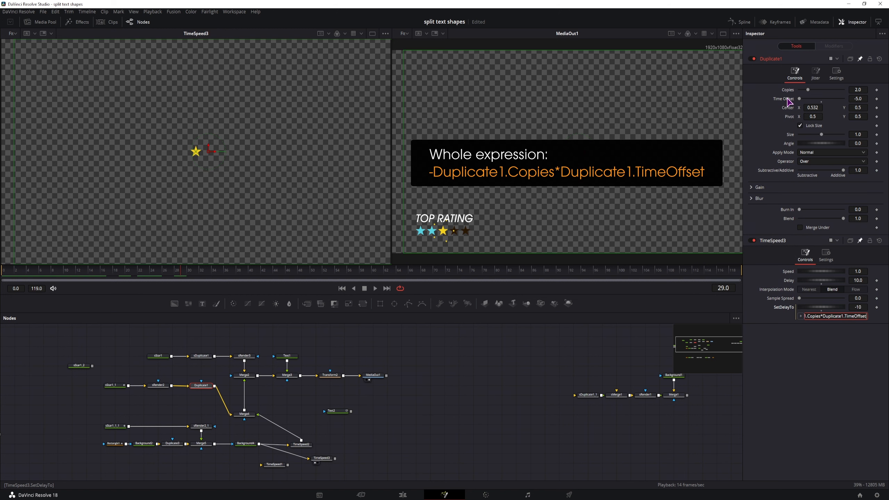
key(Left)
key(Left)
key(Left)
key(Left)
key(Left)
key(Left)
key(Left)
key(Left)
key(Left)
key(Left)
key(Left)
key(Left)
key(Left)
key(Left)
key(Left)
key(Left)
key(Left)
key(Left)
key(Left)
key(Left)
text(-)
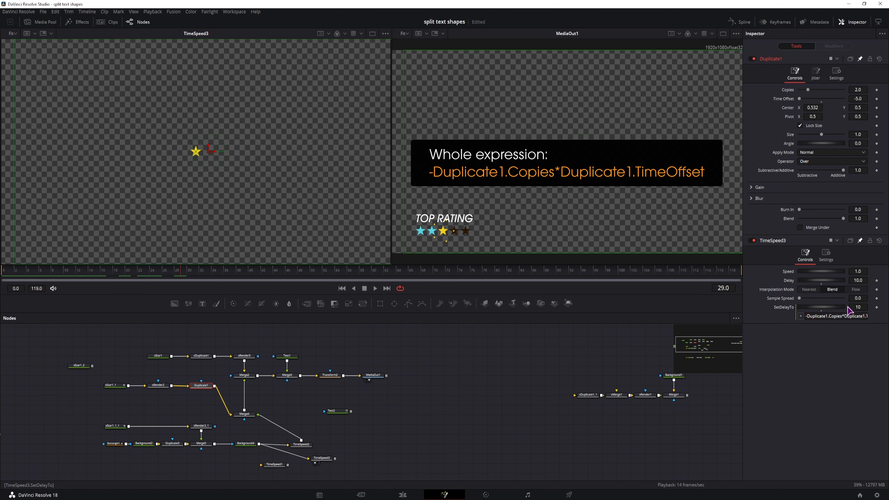
- Compare TimeSpeed3's delay expression with those in TimeSpeed2 and in Text2's Comments
click(321, 459)
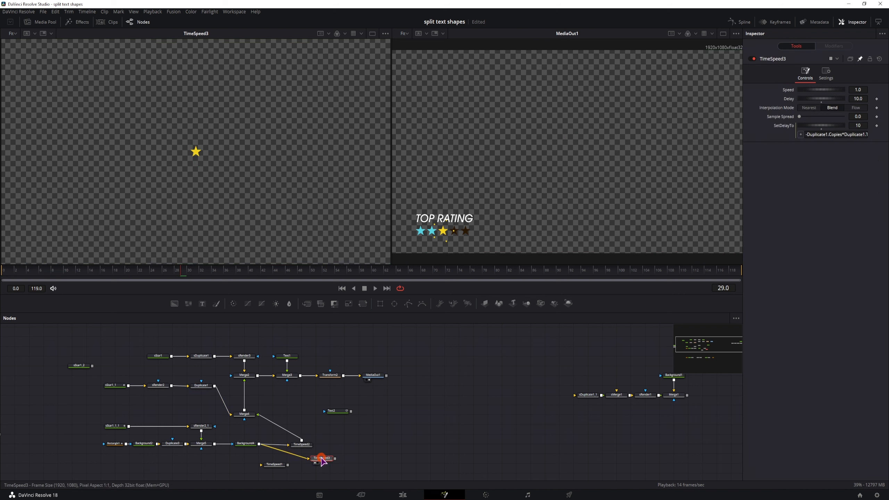
ctrl+click(301, 444)
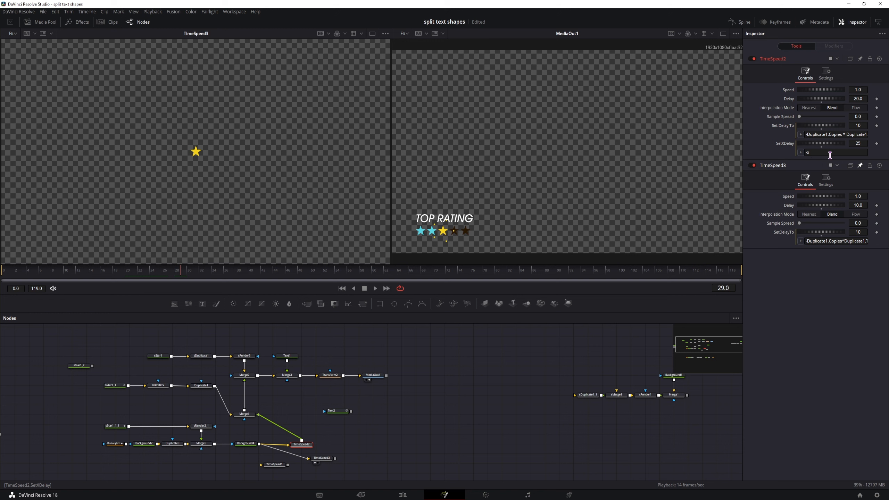
click(339, 413)
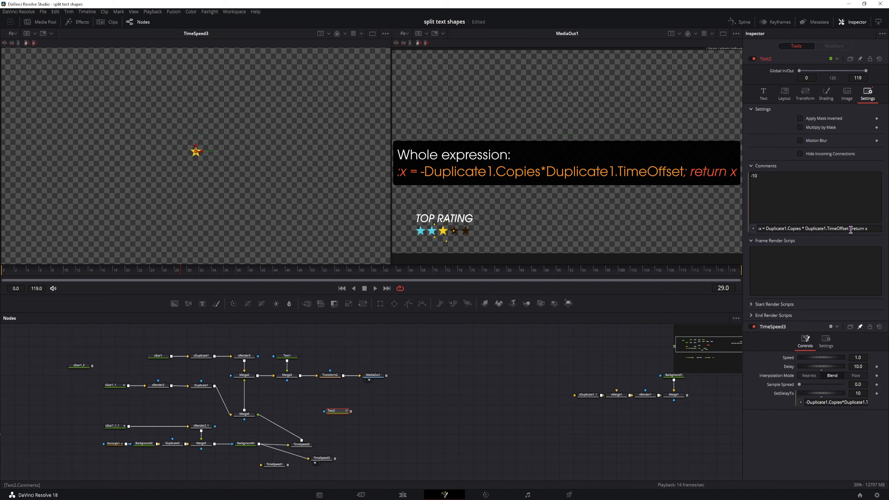
click(761, 230)
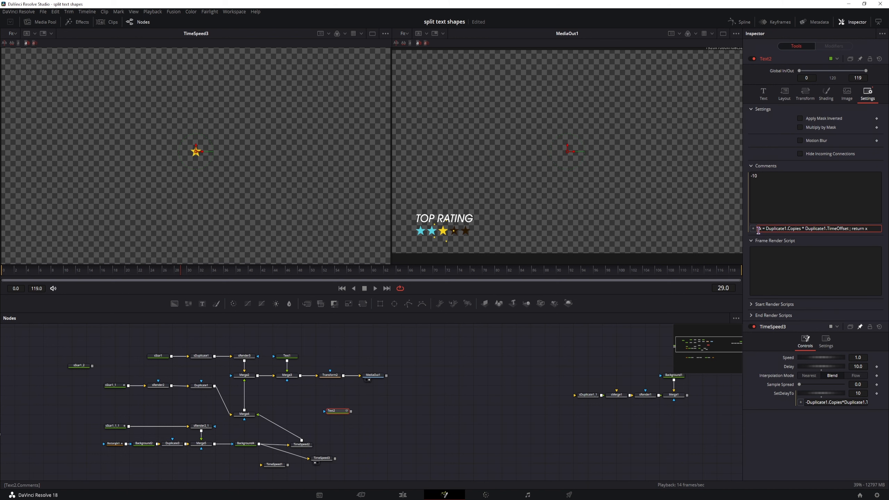
click(759, 229)
click(302, 444)
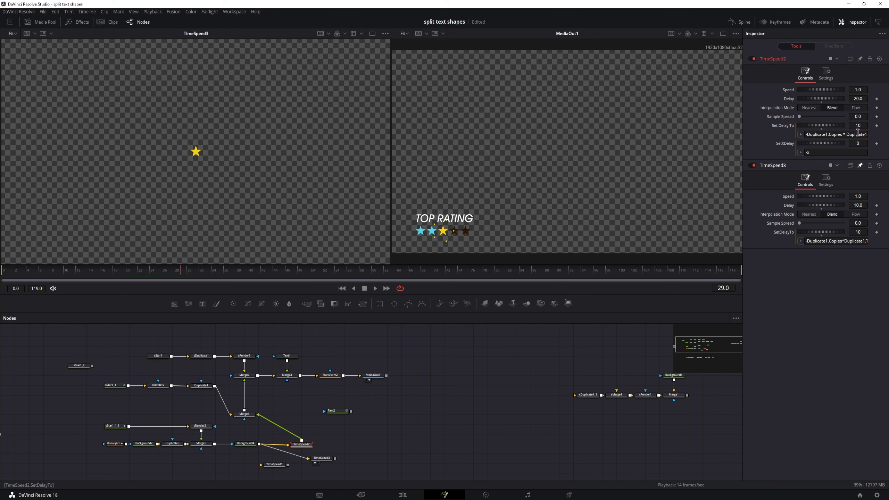
- Go to frame 32 and replace TimeSpeed2 with TimeSpeed3 between Background4 and Merge4
mouse_move(196, 272)
mouse_down()
mouse_move(143, 274)
mouse_move(273, 276)
mouse_move(202, 280)
mouse_up()
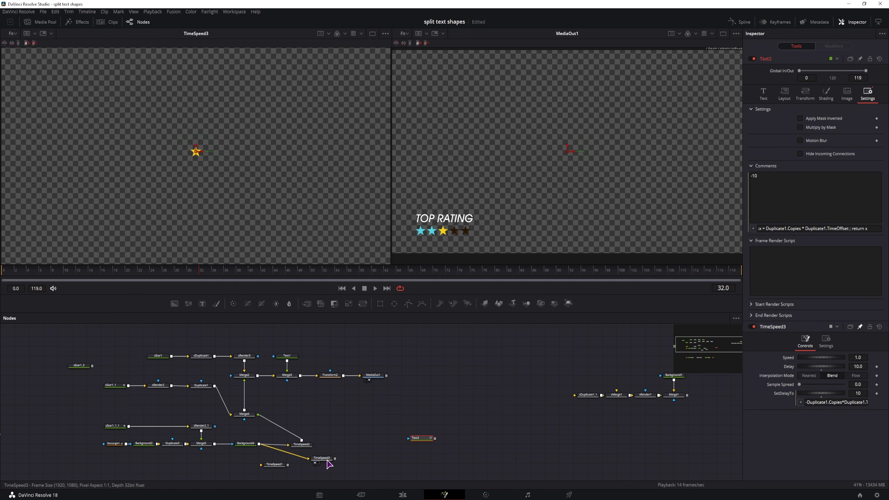
drag(326, 459, 258, 415)
click(285, 445)
drag(302, 445, 317, 466)
drag(308, 418, 304, 431)
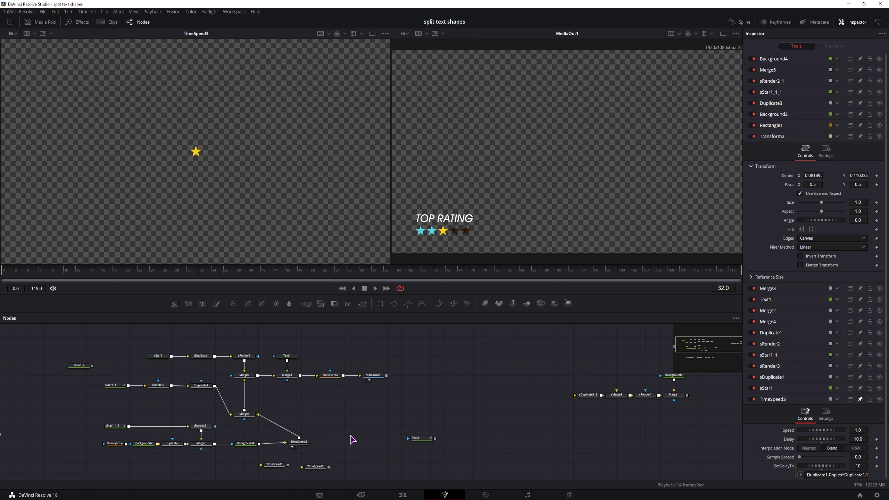
- Switch to the Edit page and play the last title clip on the timeline
click(403, 494)
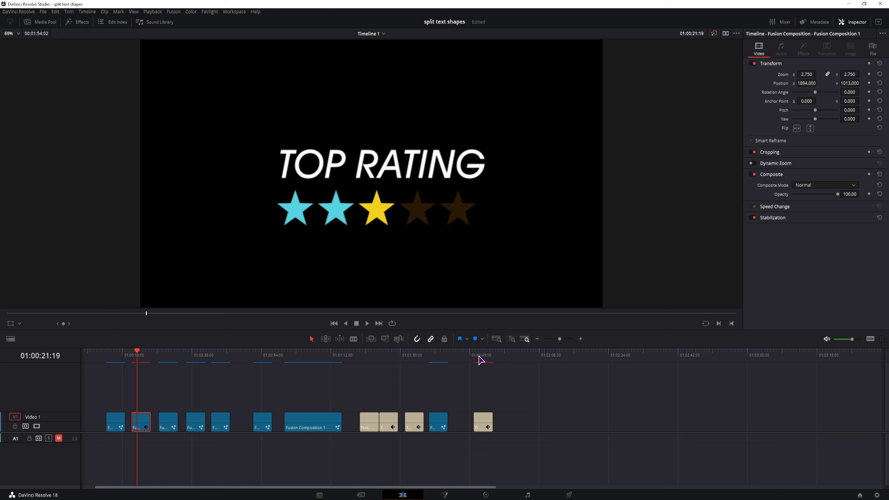
click(479, 359)
key(space)
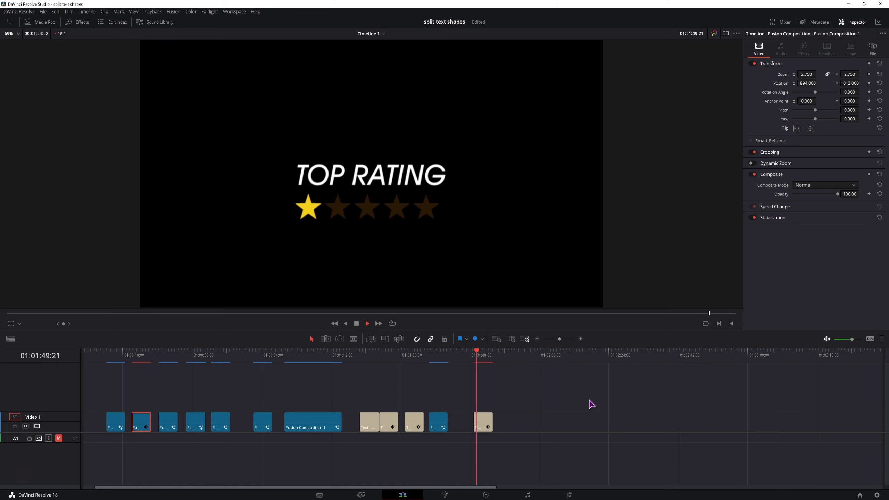
- Set the last title clip's Star Copies to 4 and Delay to 20, and view its transform settings
click(487, 425)
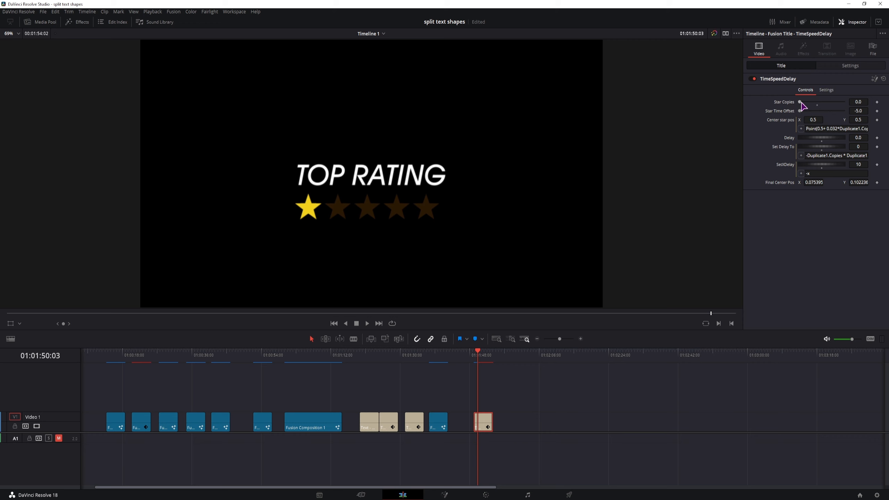
click(817, 106)
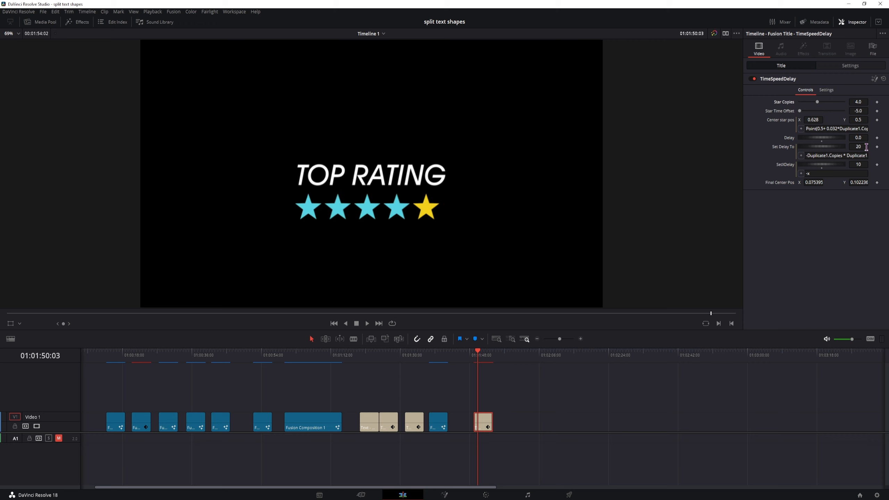
click(859, 138)
text(20)
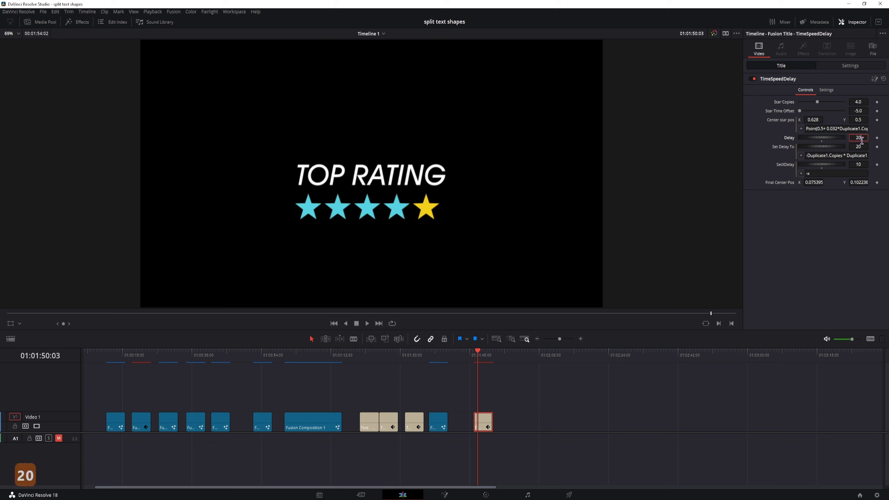
click(828, 233)
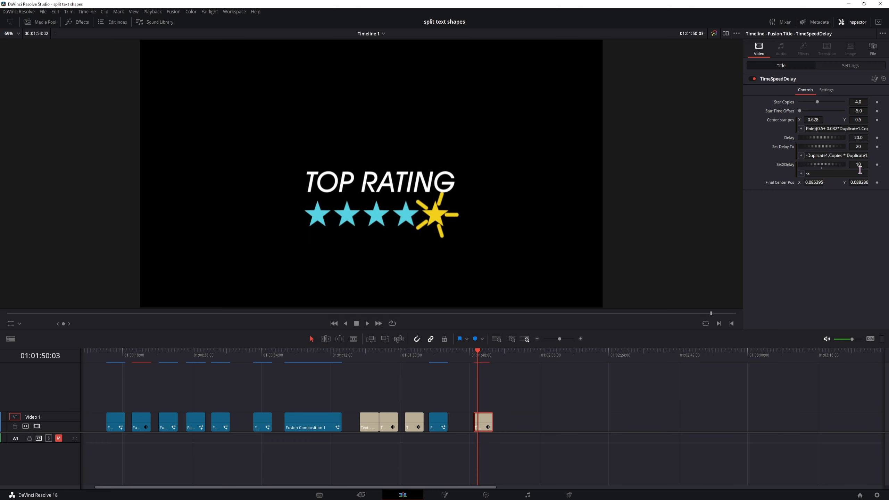
click(852, 66)
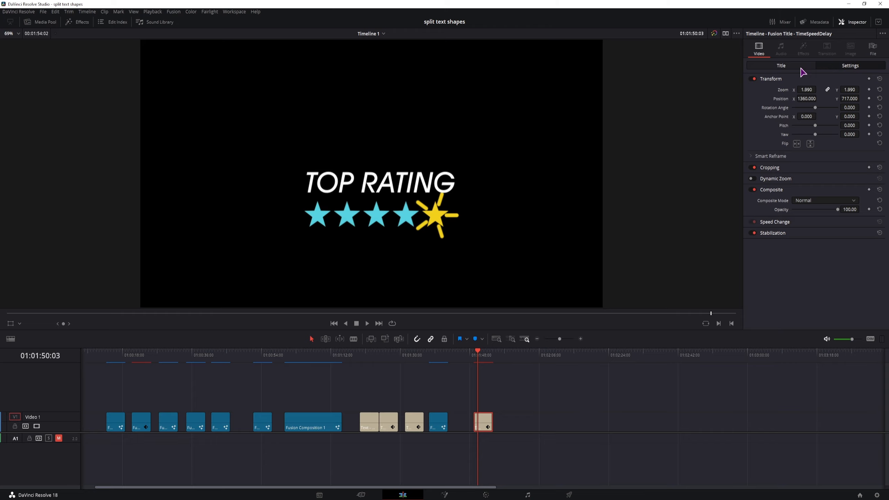